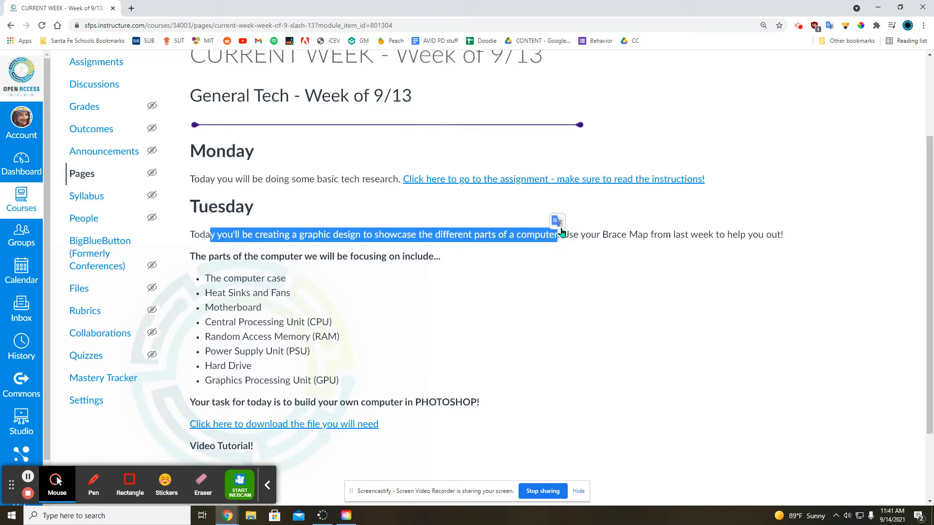
- Review Tuesday's instructions on the course page, including the list of computer parts and the Photoshop task
drag(558, 232, 783, 236)
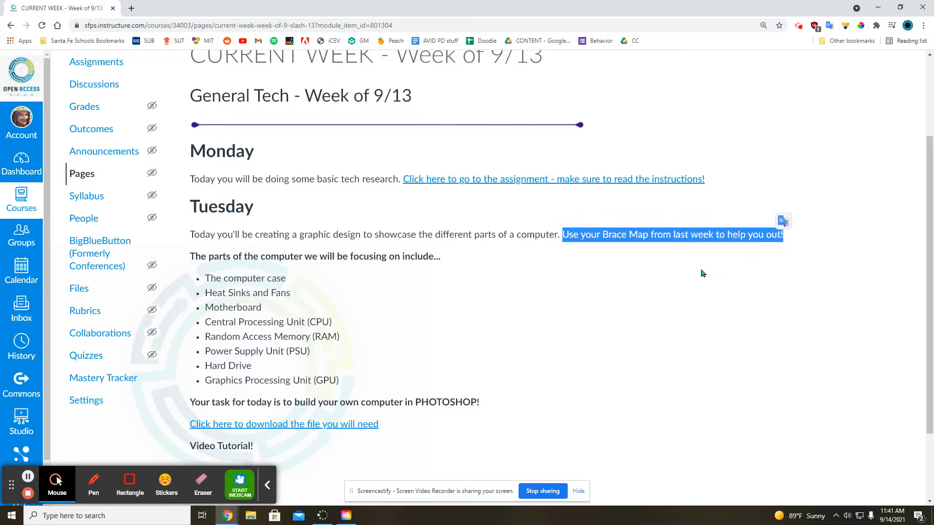
drag(206, 278, 360, 381)
click(360, 391)
drag(246, 402, 469, 404)
click(429, 389)
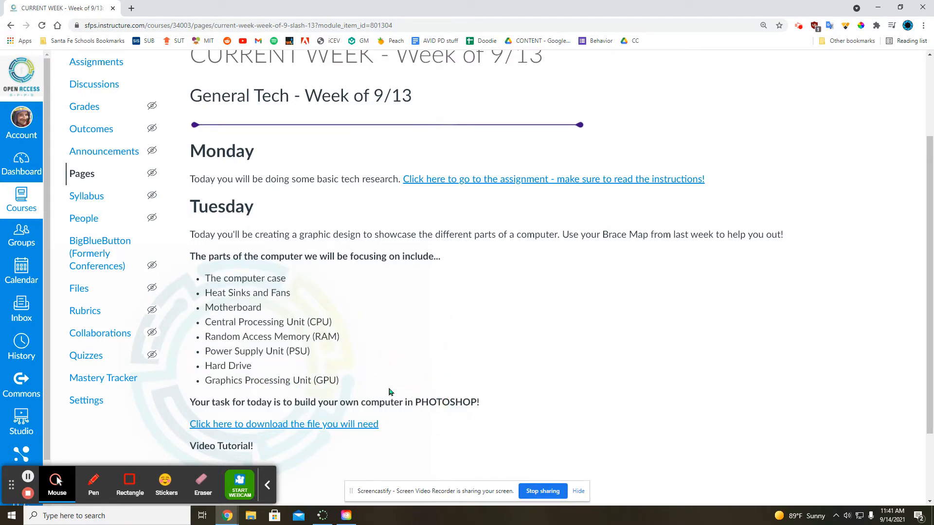
- Follow Tuesday's file link to Google Drive and download Build a Computer in Photoshop.psd
scroll(430, 349, down, 2)
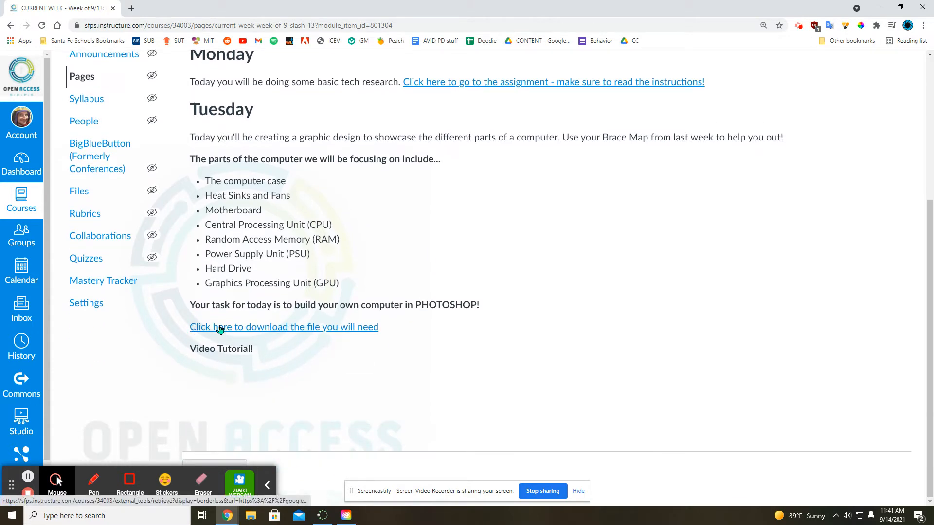
click(335, 328)
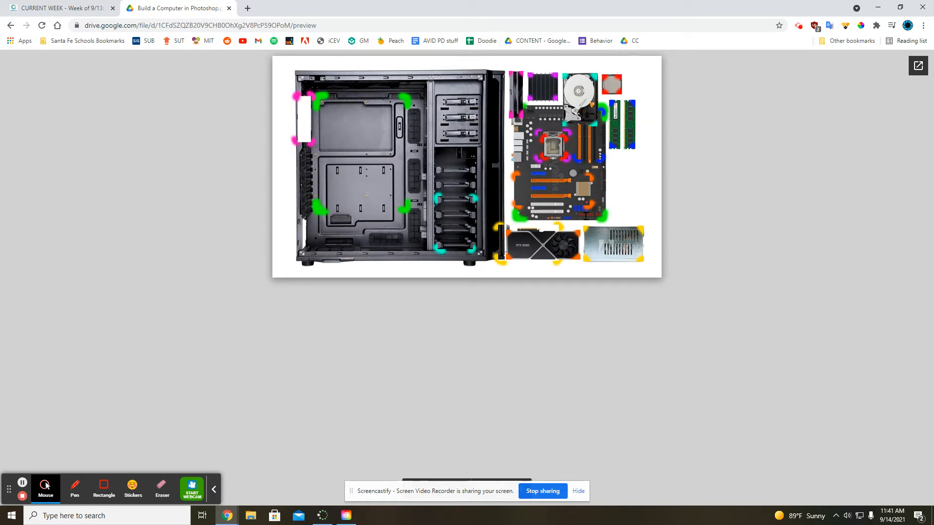
click(919, 67)
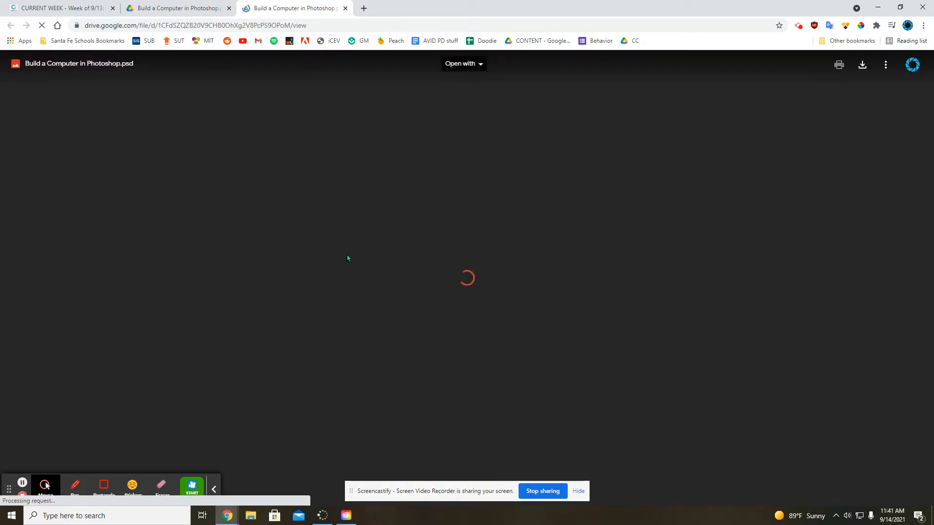
click(862, 65)
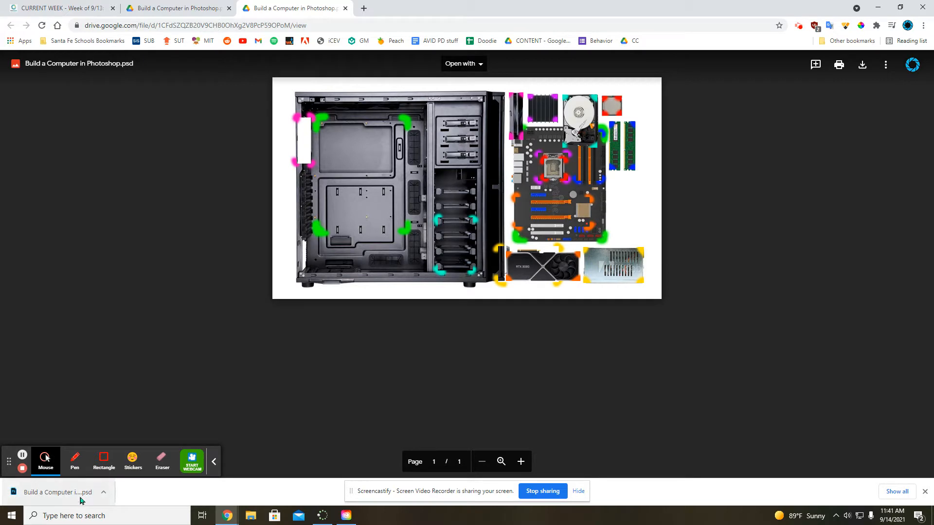
- Launch Adobe Photoshop CC 2019 and open the Build a Computer in Photoshop file from the Downloads folder
click(18, 518)
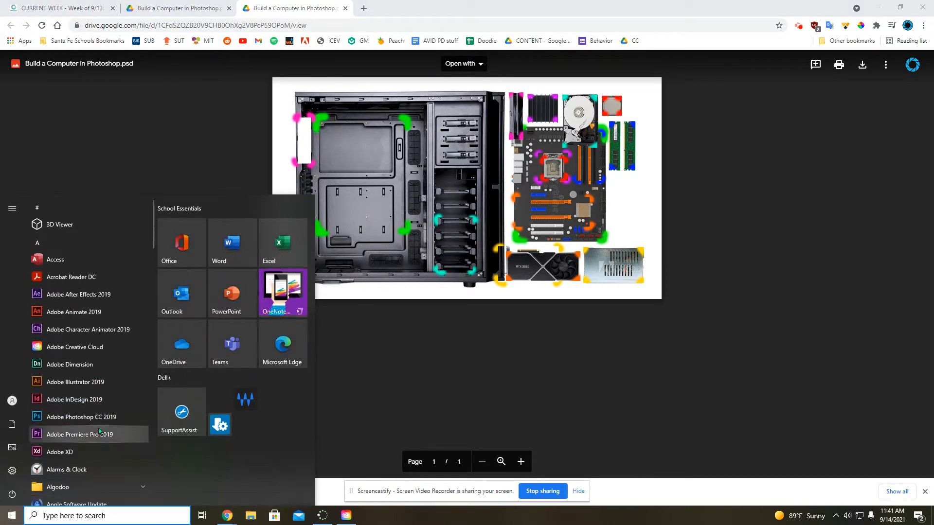
click(93, 416)
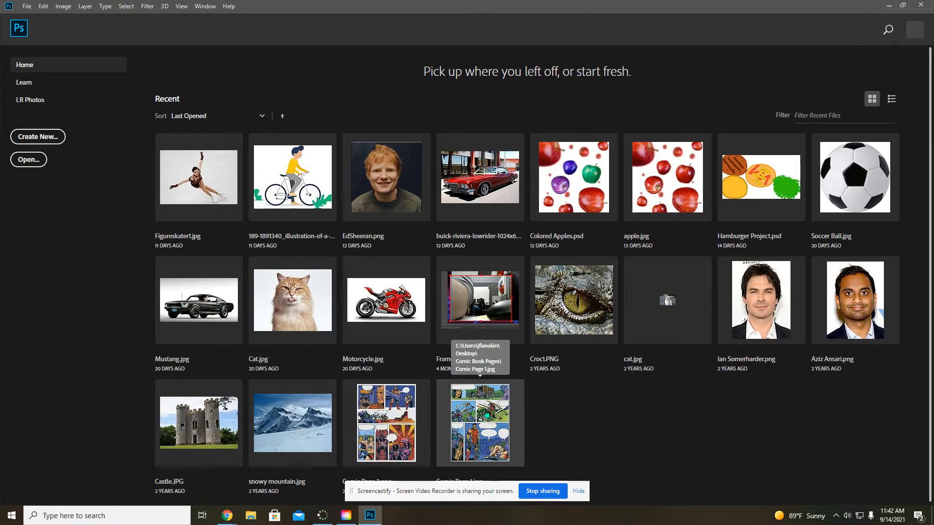
click(40, 160)
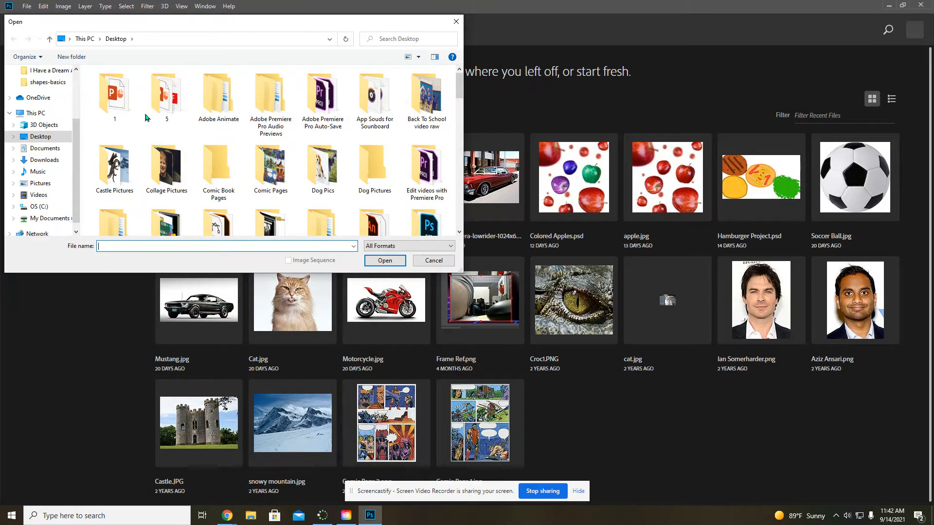
click(44, 160)
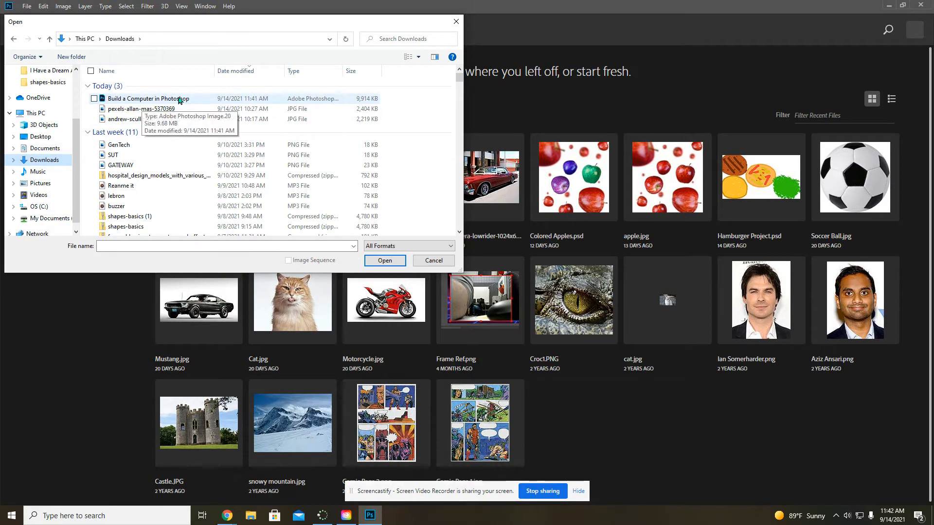
drag(342, 72, 407, 73)
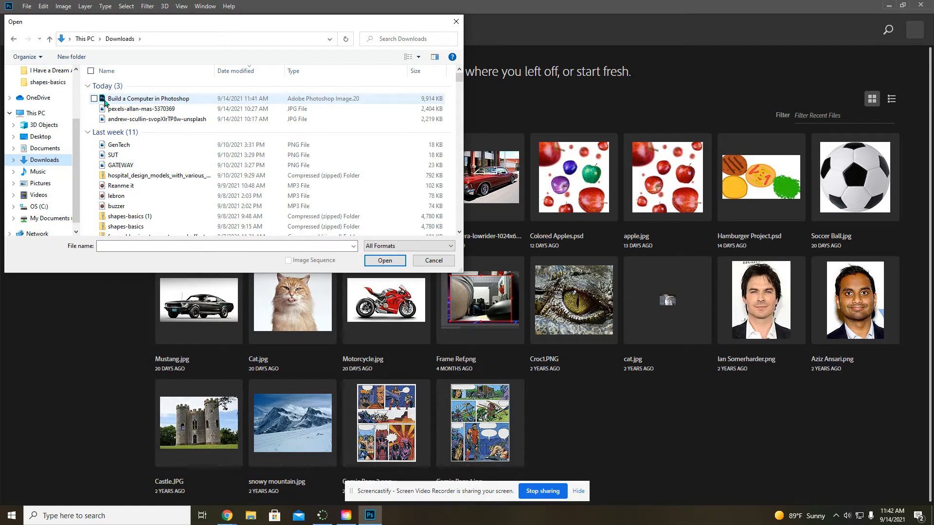
click(121, 100)
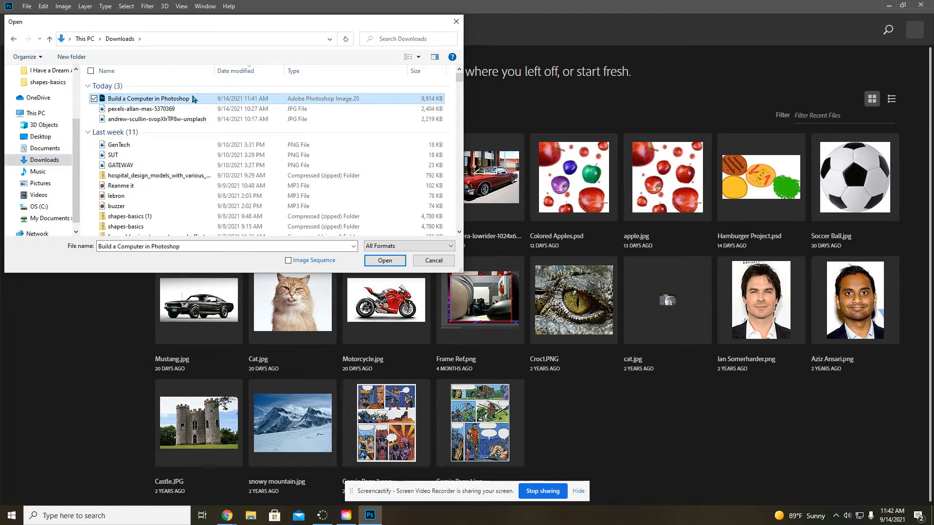
click(387, 261)
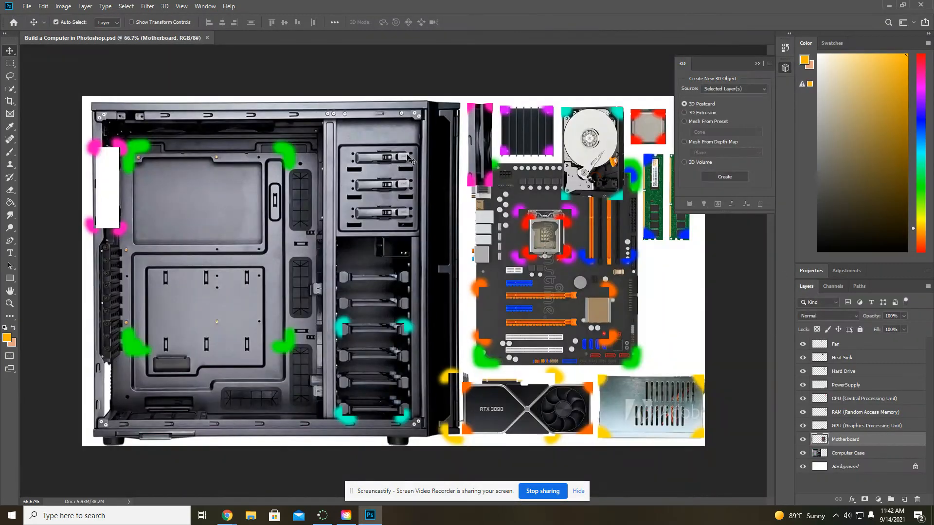
- Collapse the 3D settings and go through the part layers from Computer Case up to CPU (Central Processing Unit)
click(758, 64)
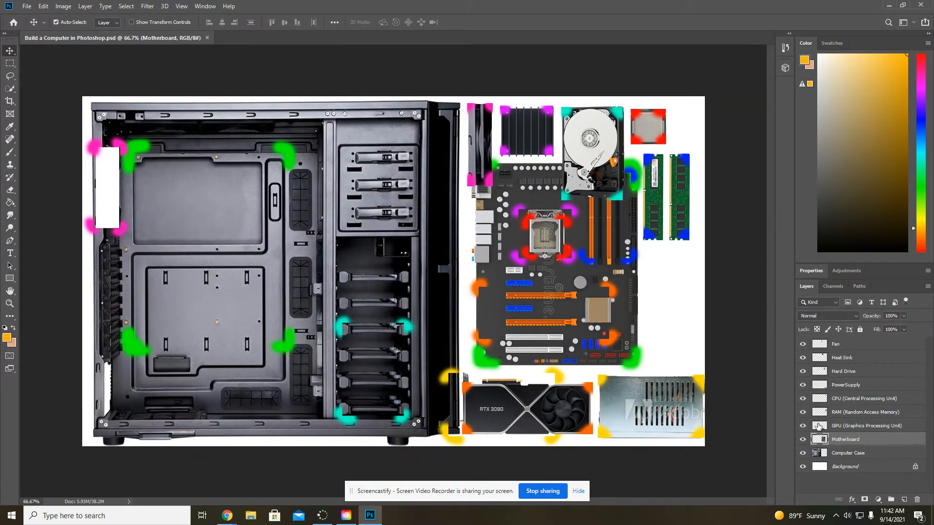
click(864, 454)
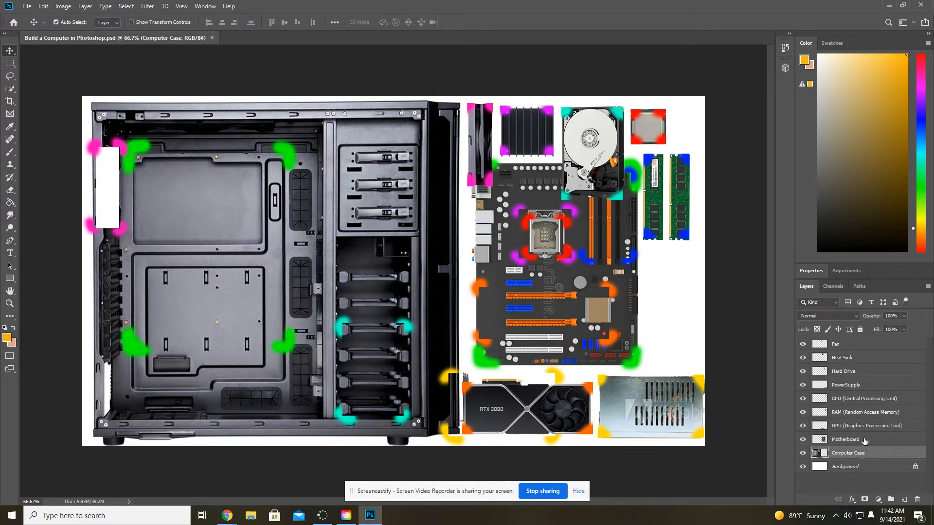
click(864, 440)
click(865, 426)
click(864, 413)
click(864, 399)
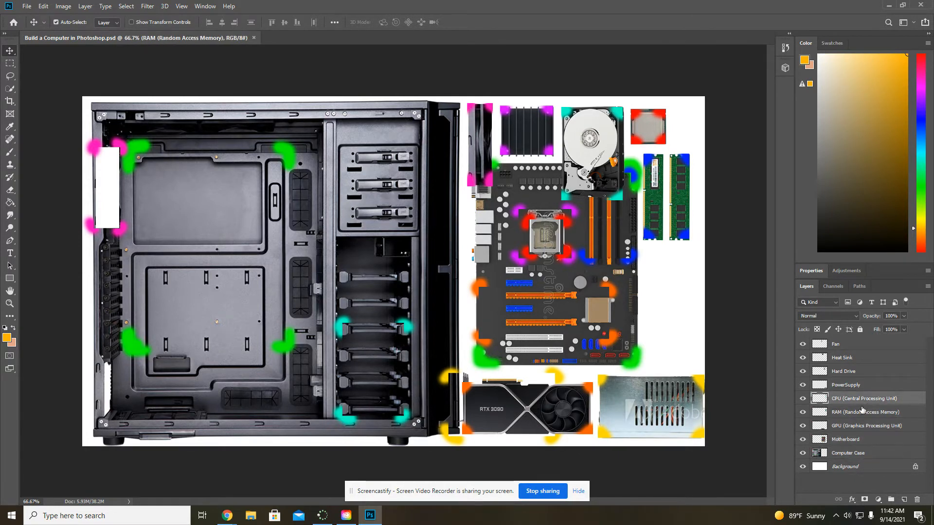
click(869, 457)
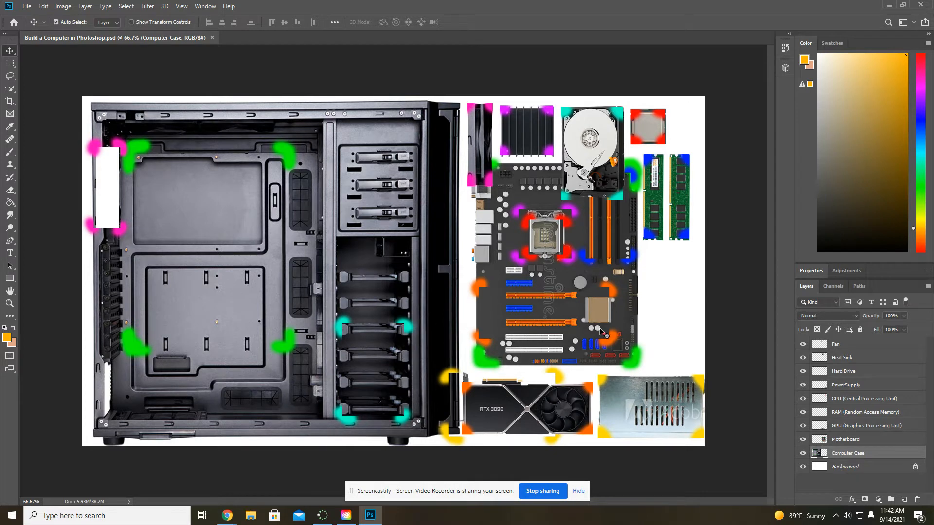
- Move the Motherboard layer into the computer case with Free Transform, matching its green corners to the green marks on the case
click(864, 440)
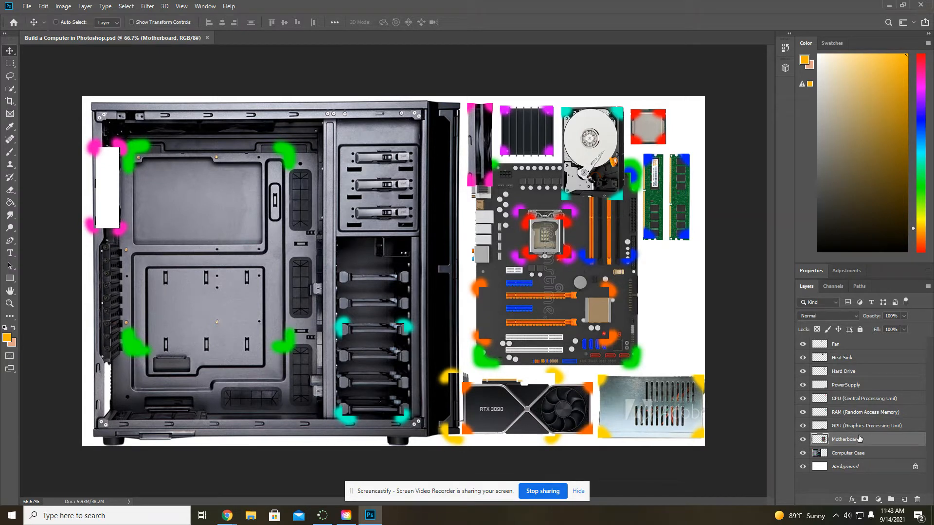
key(ctrl+t)
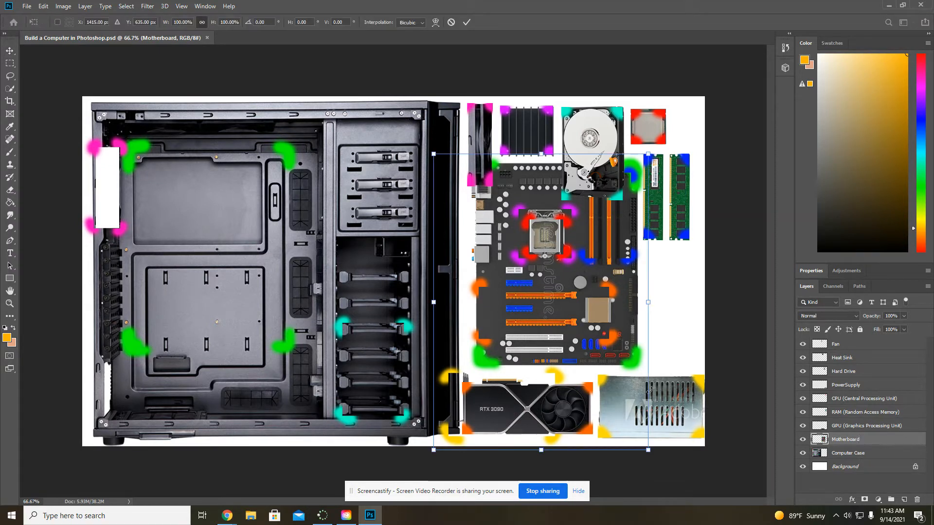
drag(575, 295, 266, 292)
key(Return)
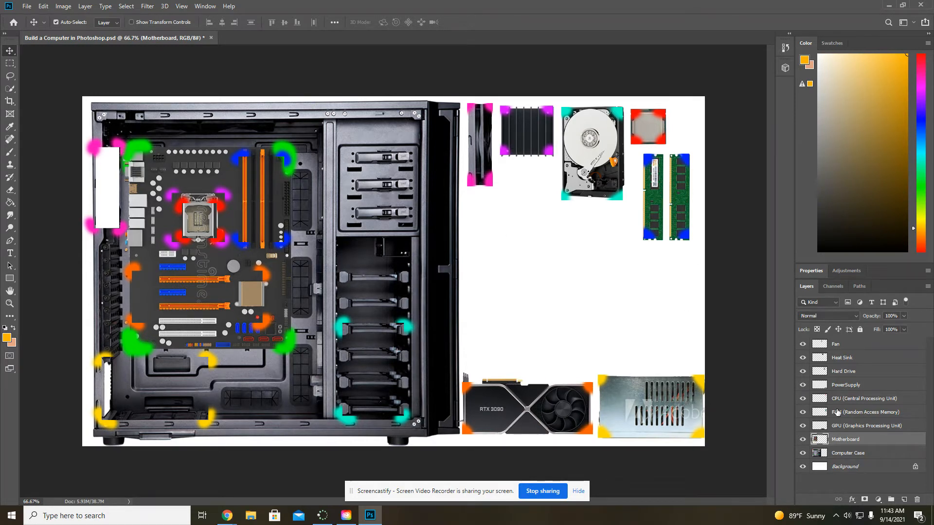
- Move the PowerSupply layer with Free Transform into the case below the motherboard, aligning it with the yellow corner marks
click(853, 387)
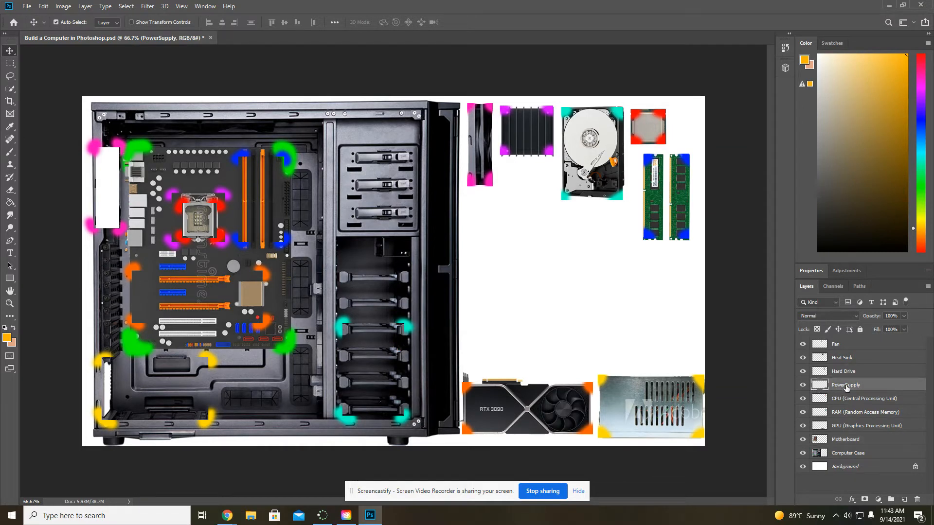
key(ctrl+t)
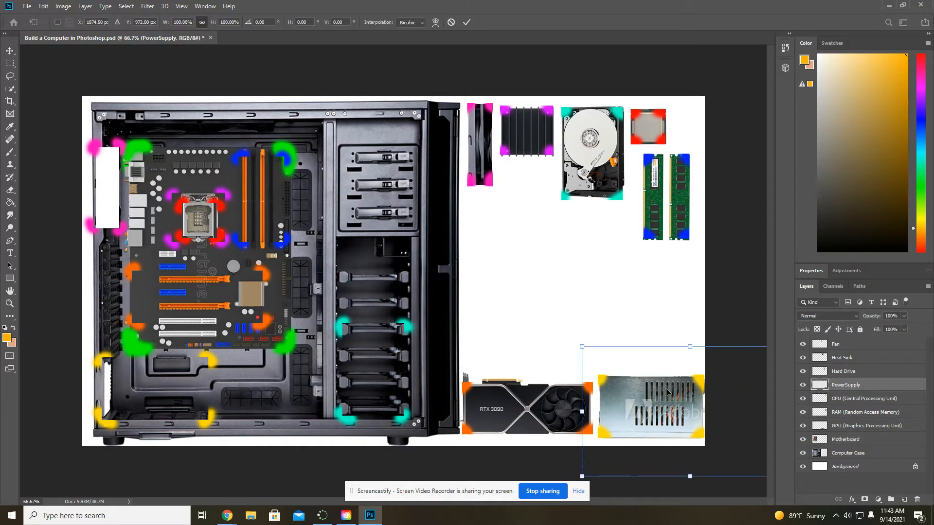
key(Return)
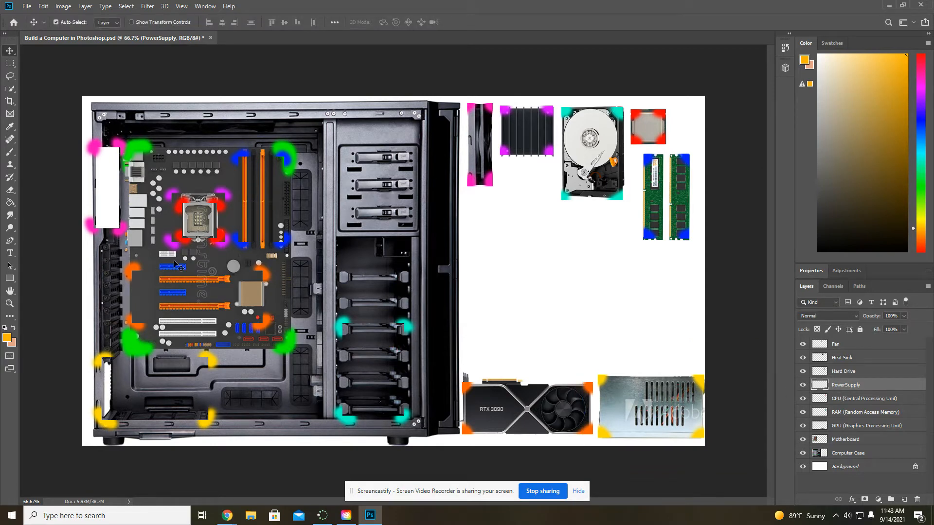
click(45, 7)
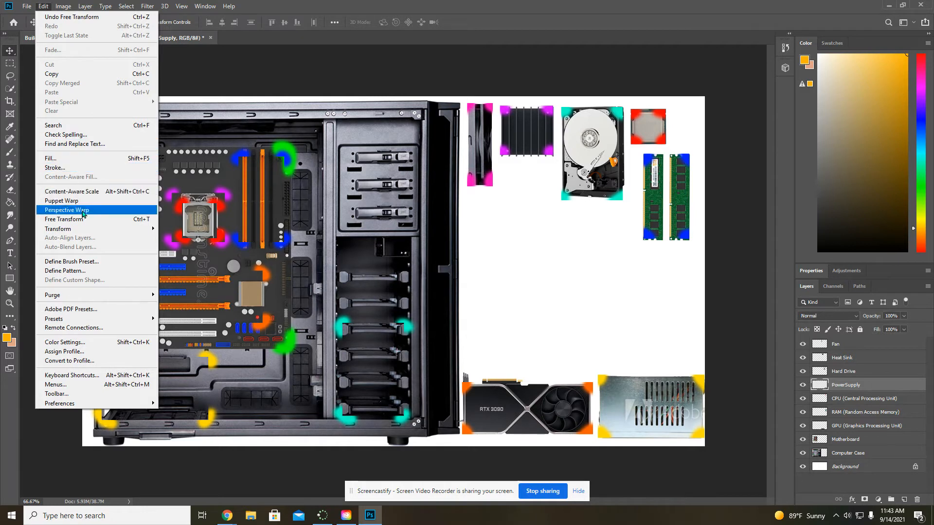
click(94, 222)
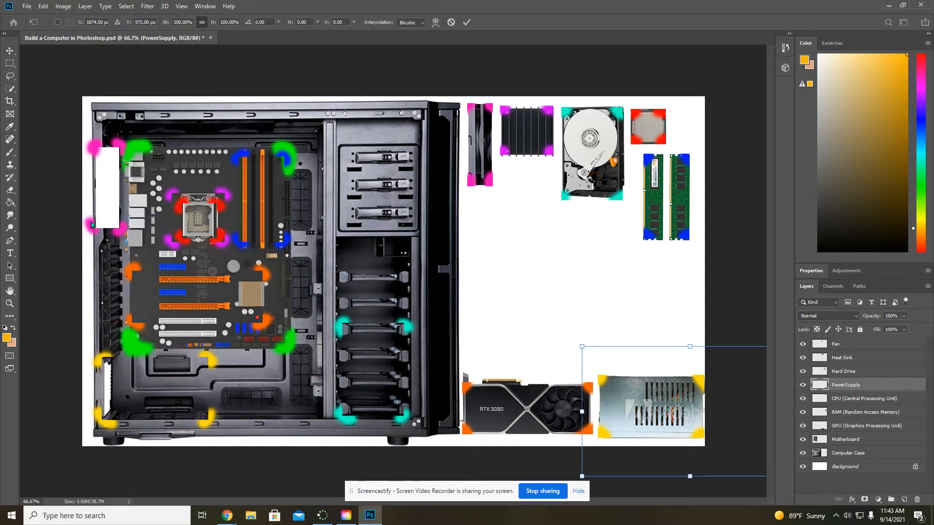
drag(660, 413, 174, 400)
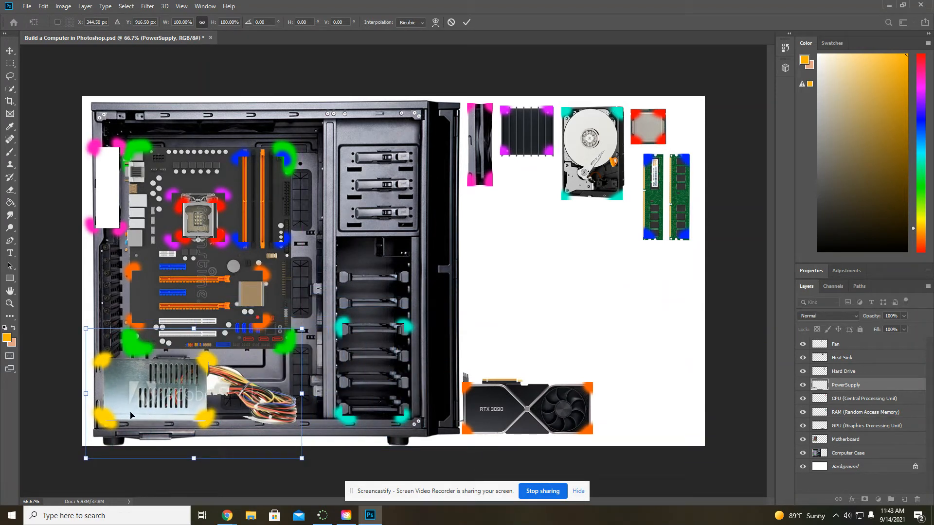
key(Return)
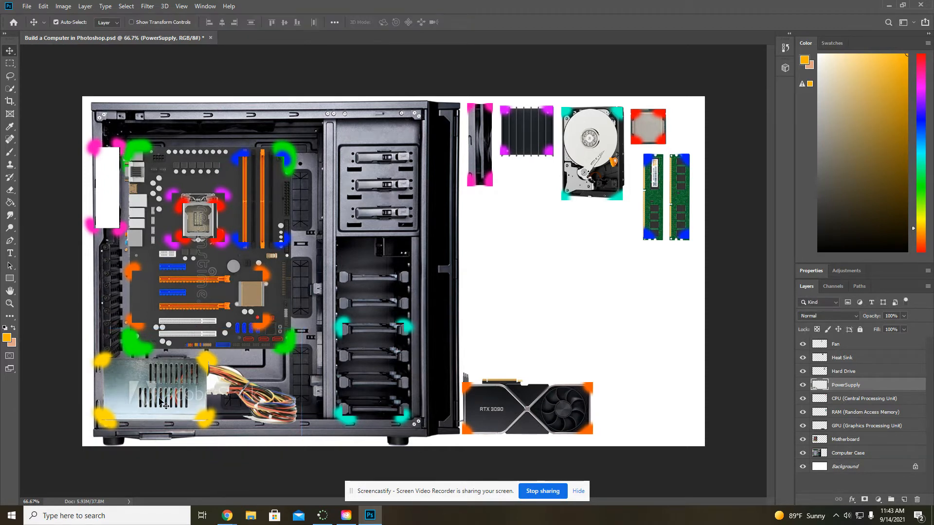
- Move the Hard Drive layer with Free Transform into the lower drive bays, aligning it with the turquoise corner marks
click(853, 373)
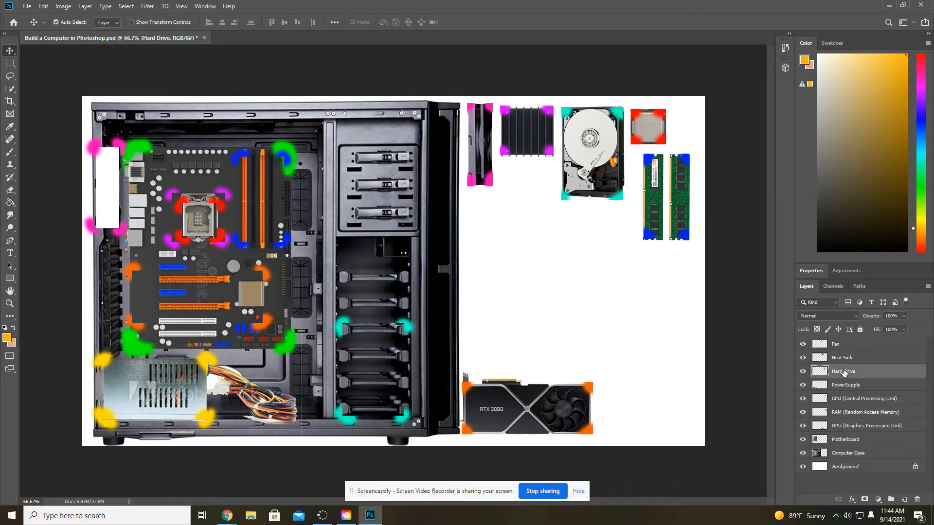
key(ctrl+t)
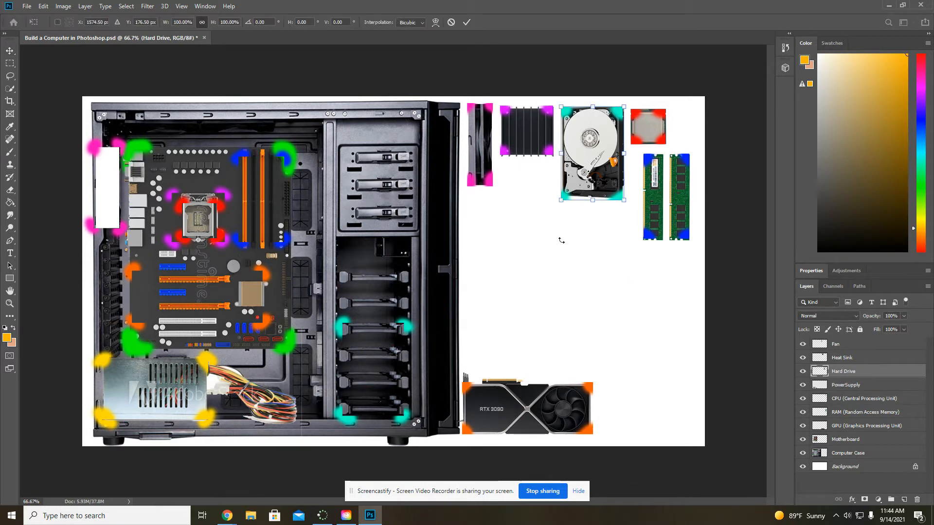
drag(591, 162, 371, 375)
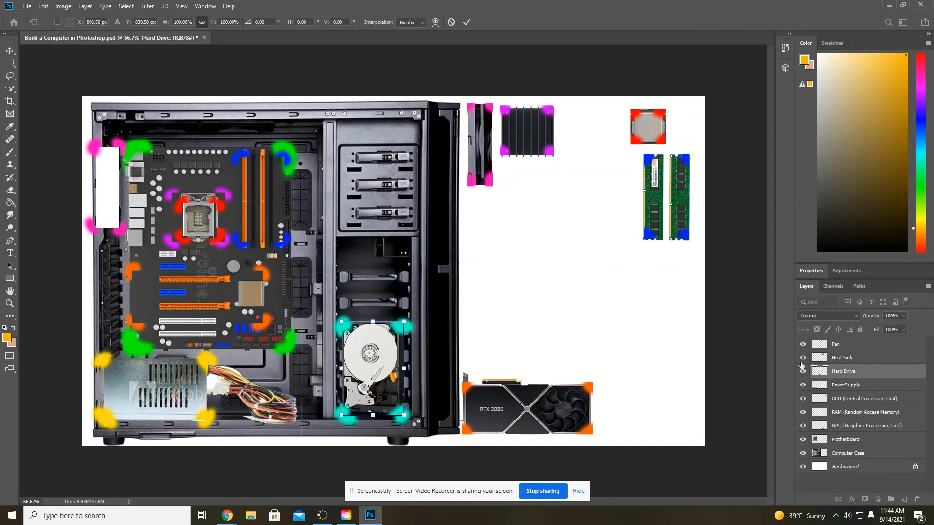
- Move the Fan layer with Free Transform onto the white opening at the case's rear, aligning it with the pink marks
click(851, 358)
key(ctrl+t)
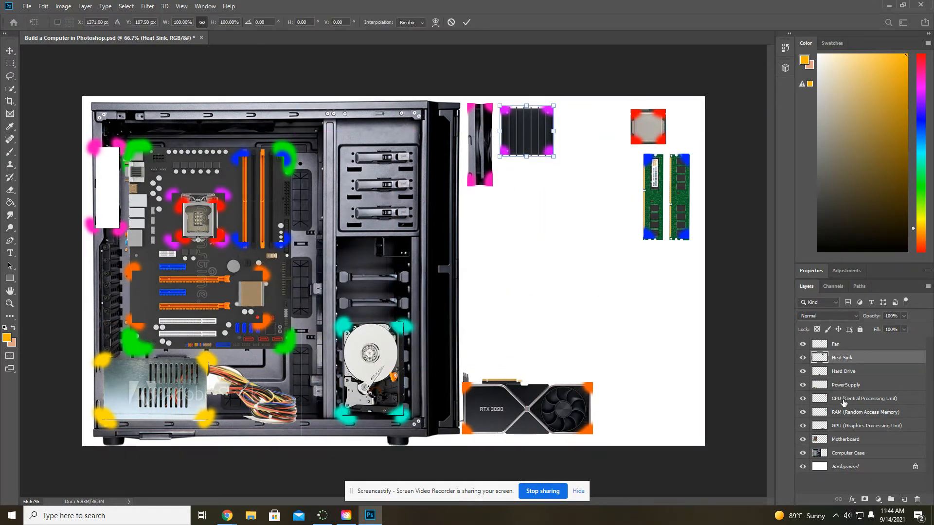
click(845, 345)
key(ctrl+t)
drag(481, 168, 107, 213)
click(846, 358)
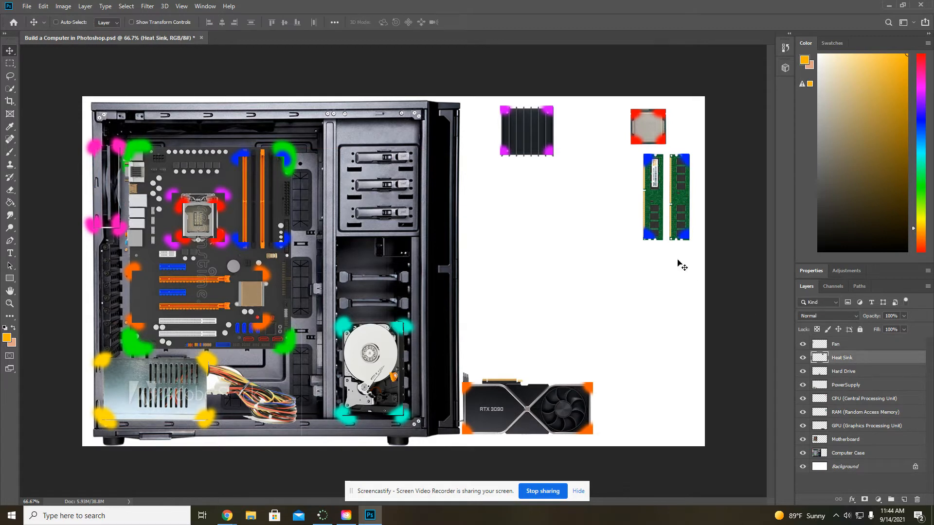
key(ctrl+t)
click(856, 385)
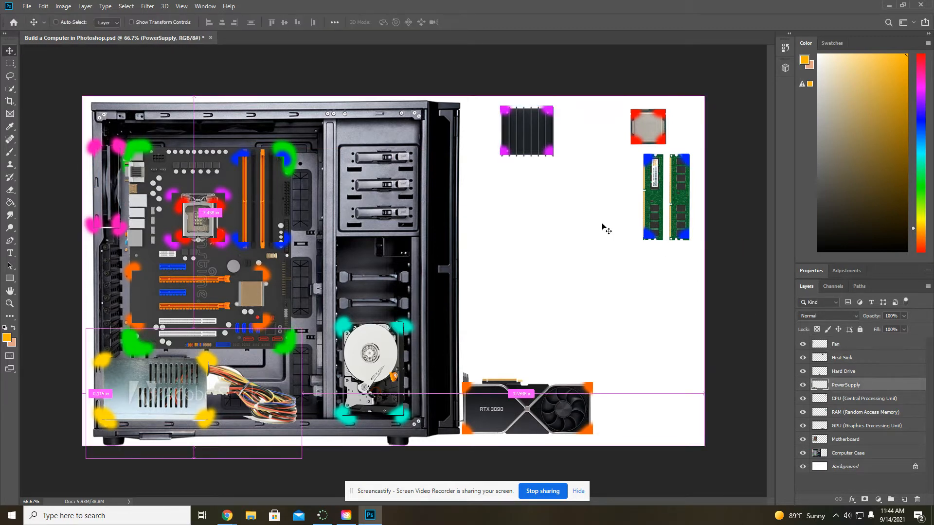
key(ctrl+t)
key(Return)
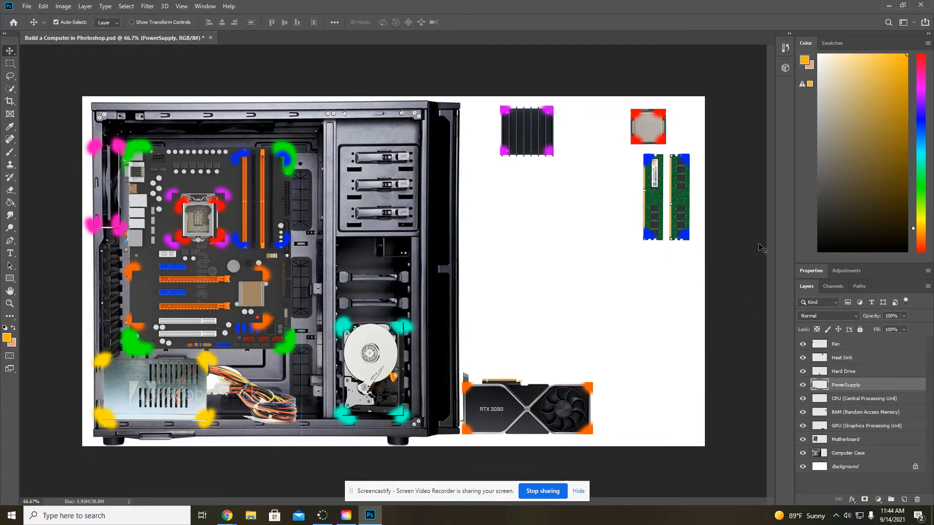
key(ctrl+t)
- Move the CPU layer with Free Transform onto the motherboard's processor socket, aligning it with the red corner marks
click(855, 404)
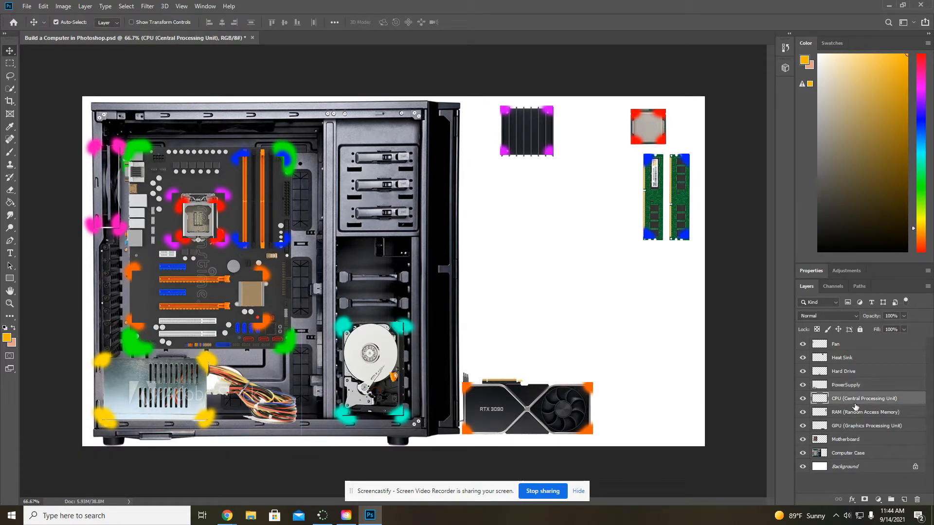
key(ctrl+t)
drag(644, 131, 194, 223)
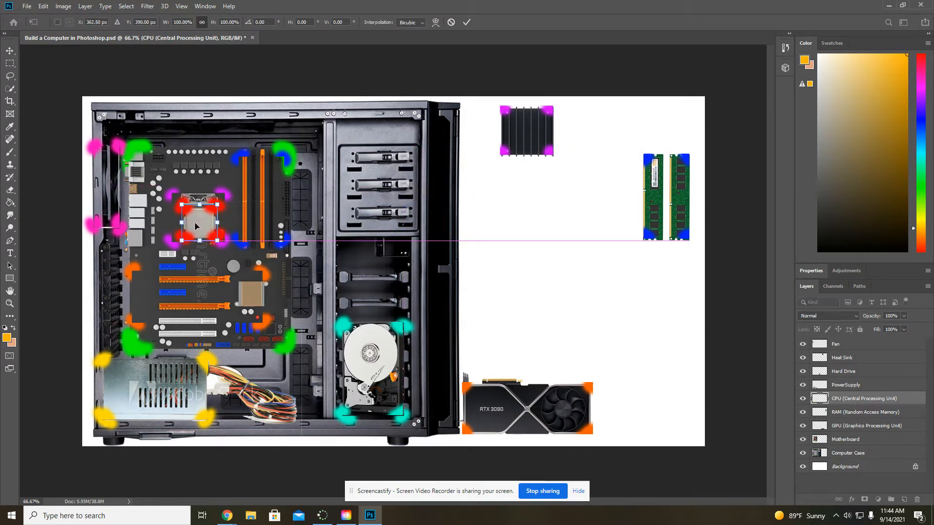
key(Return)
- Move the Heat Sink layer with Free Transform over the CPU, aligning it with the purple corner marks
click(846, 362)
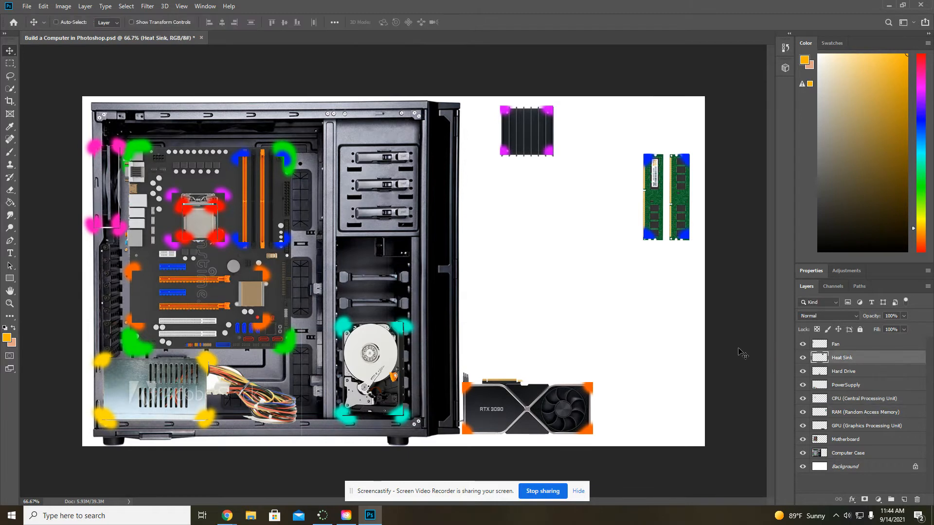
key(ctrl+t)
drag(535, 155, 202, 221)
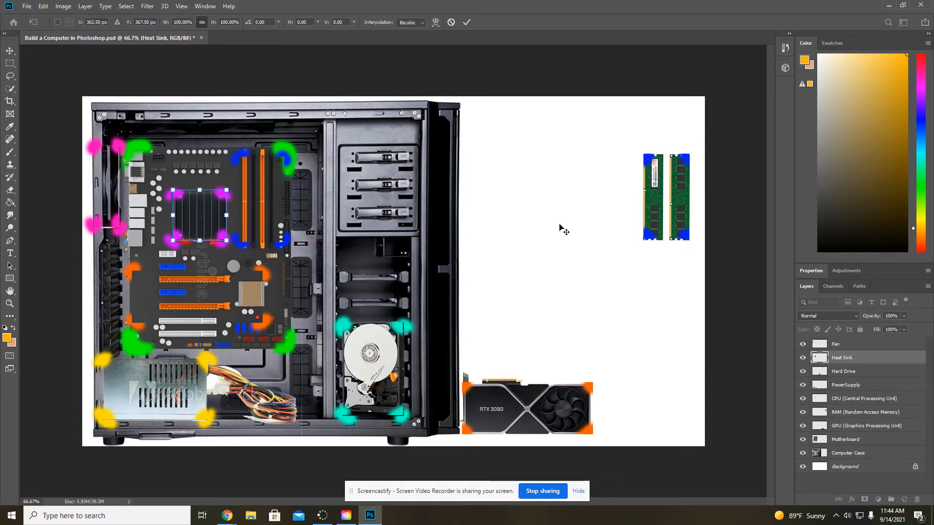
key(Return)
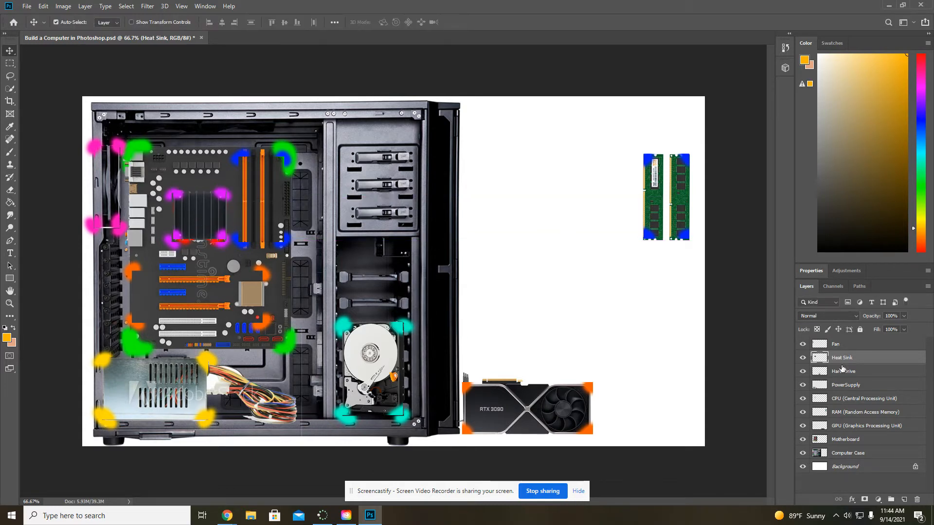
- Move the RAM layer with Free Transform onto the motherboard's orange memory slots, aligning it with the blue marks
click(857, 414)
key(ctrl+t)
drag(636, 218, 248, 218)
- Move the GPU layer with Free Transform onto the motherboard's lower expansion slots, aligning it with the orange marks
click(858, 428)
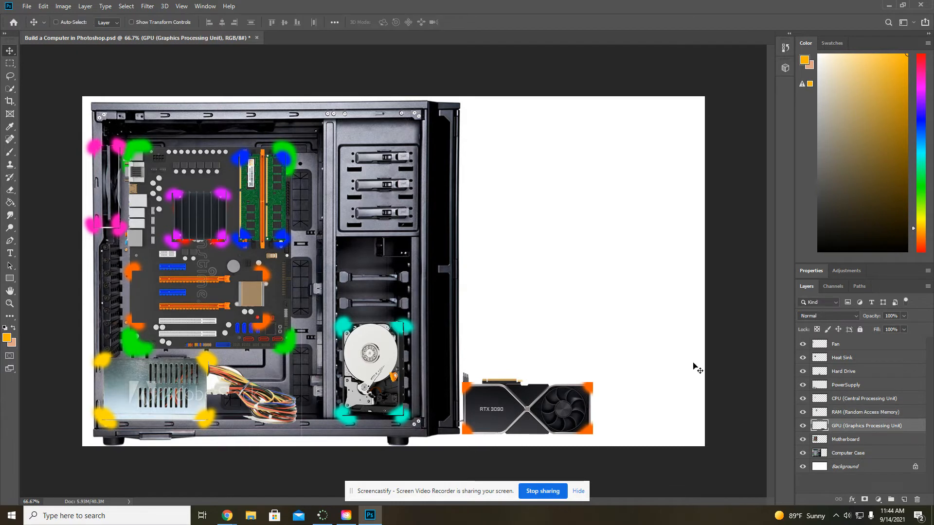
key(ctrl+t)
drag(554, 402, 224, 288)
key(Return)
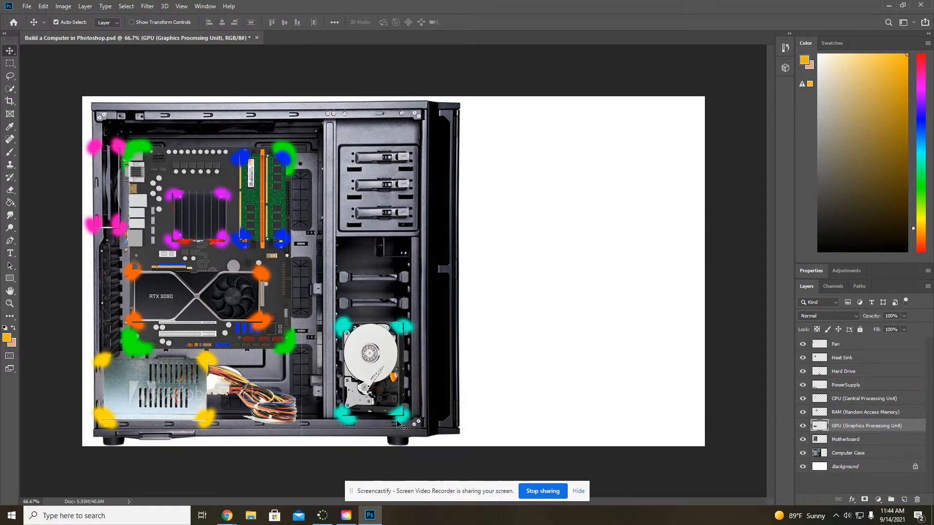
- Select the Fan layer and set the Brush tool's size to 15 px
click(860, 346)
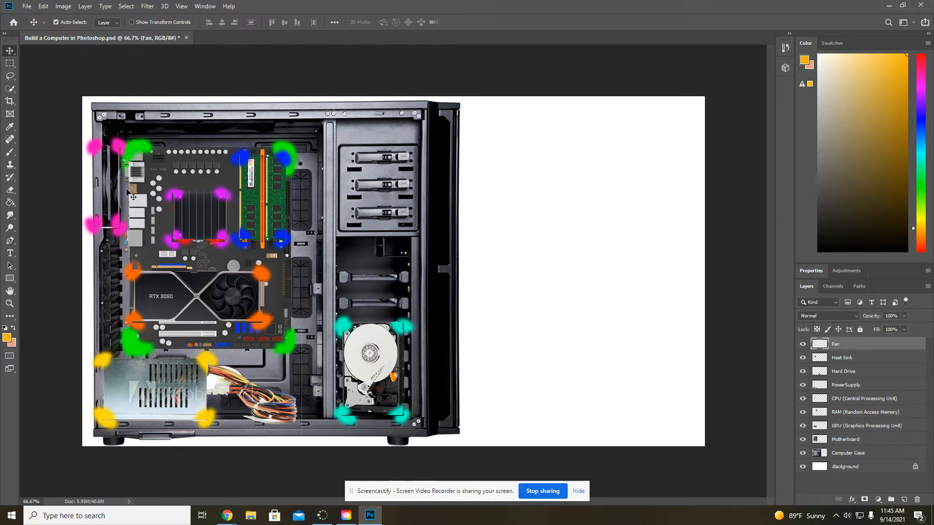
click(11, 154)
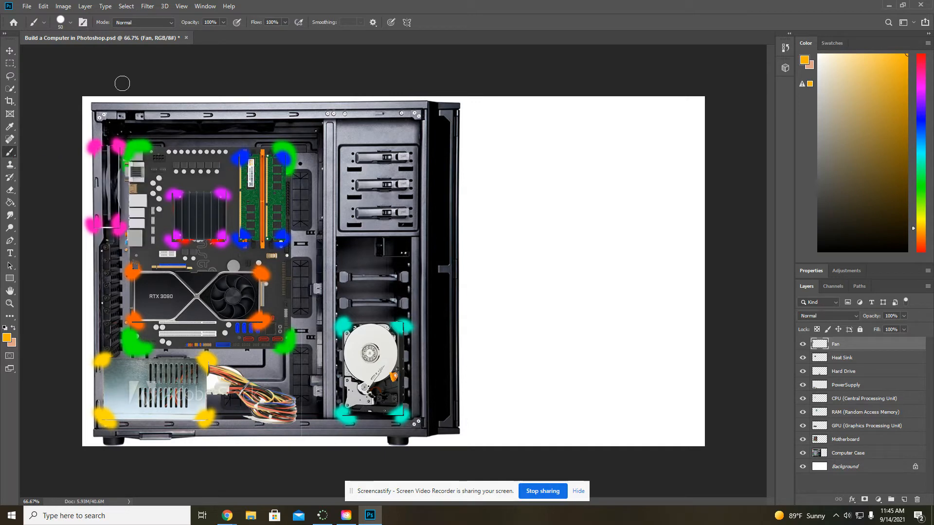
click(70, 23)
drag(68, 49, 59, 50)
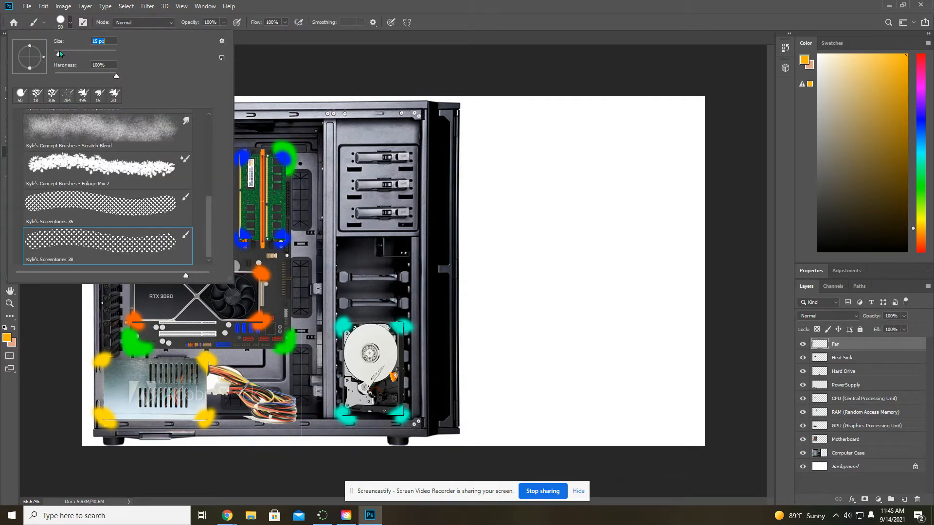
click(71, 22)
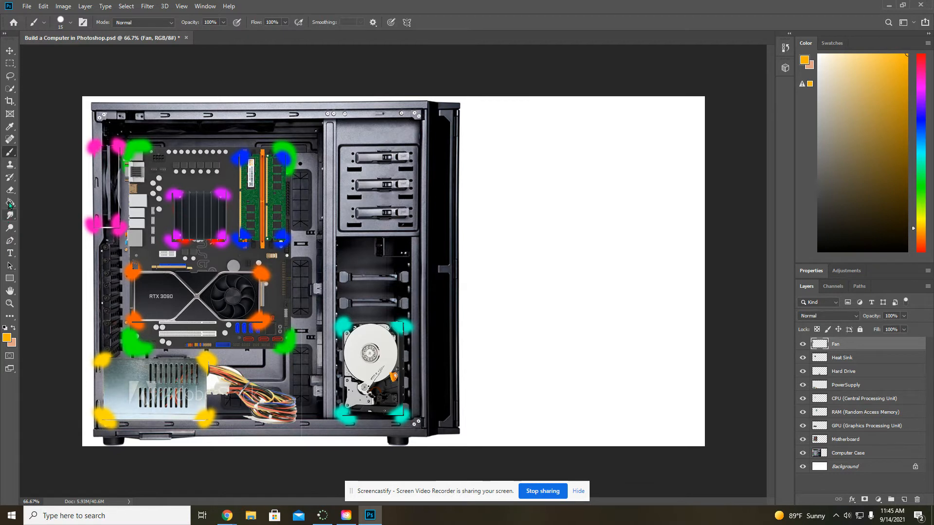
- Sample the pink of the fan's upper corner mark as the foreground color for the brush
click(14, 129)
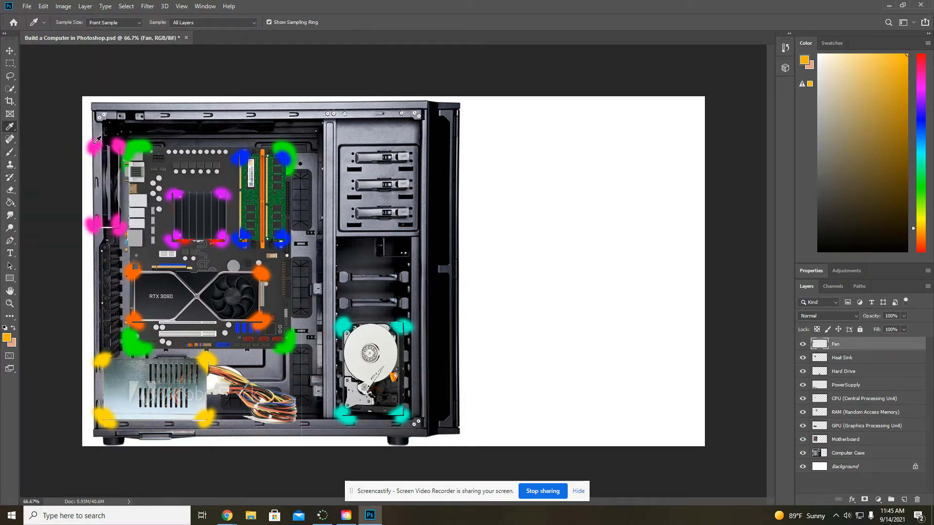
click(94, 144)
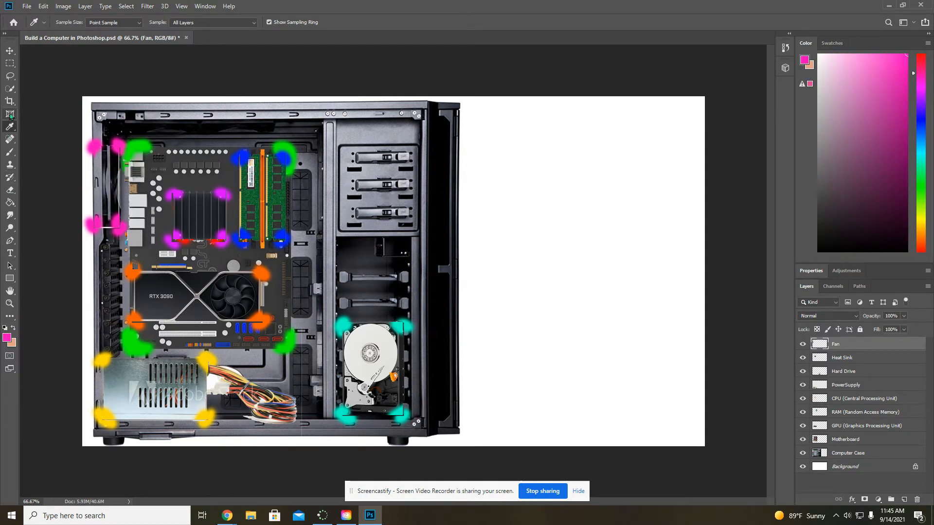
click(11, 151)
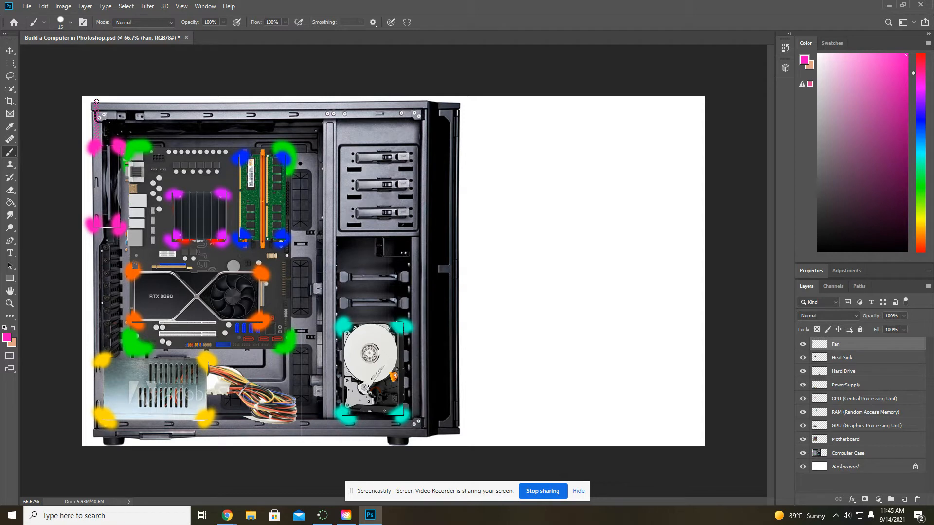
- With the Hard Round brush, paint a pink line from the fan's upper mark along the case's top edge into the blank white area
drag(96, 102, 166, 102)
key(ctrl+z)
click(70, 22)
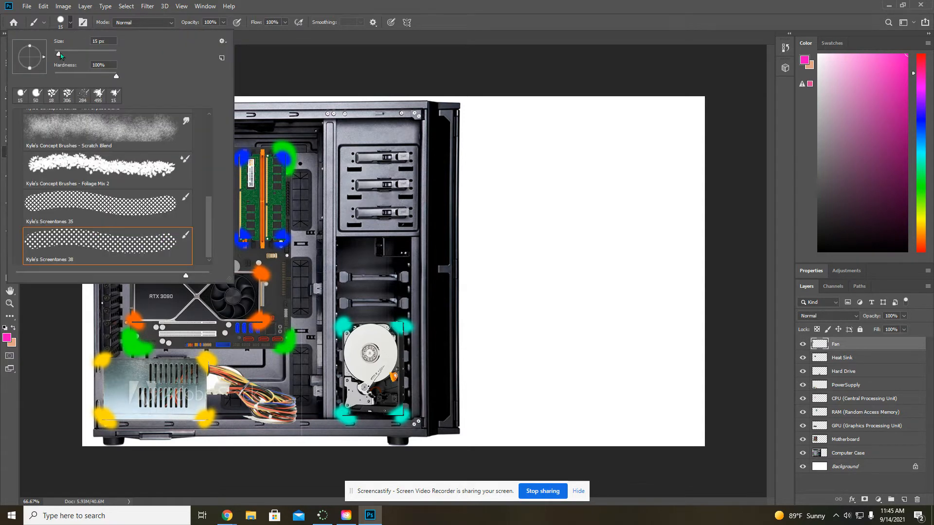
scroll(76, 188, up, 6)
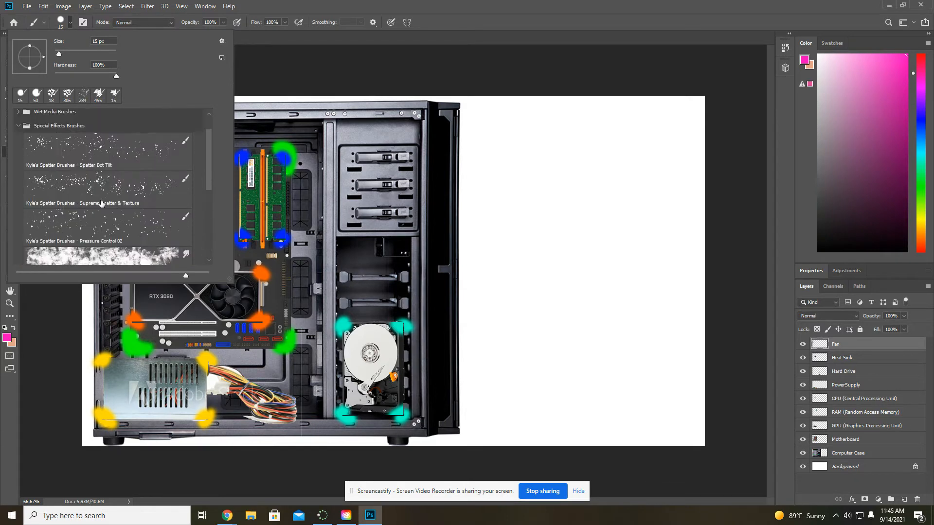
click(19, 116)
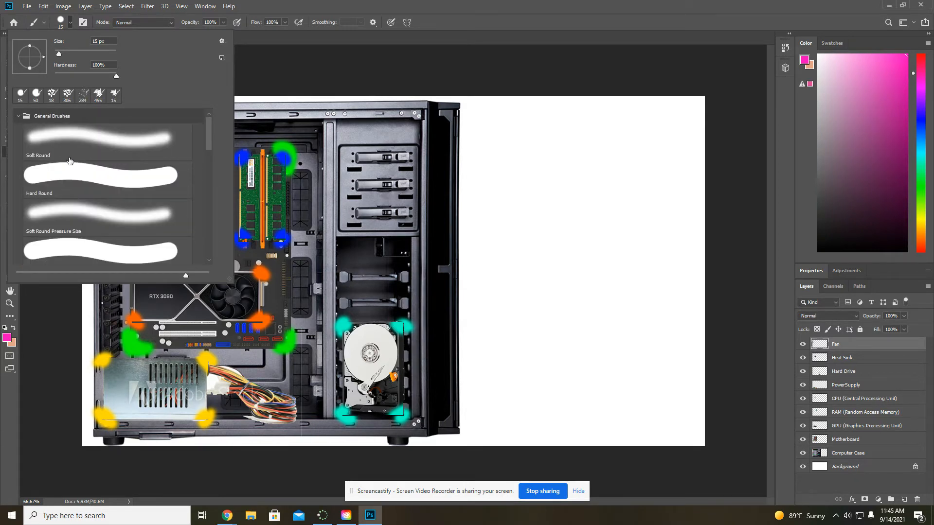
click(77, 174)
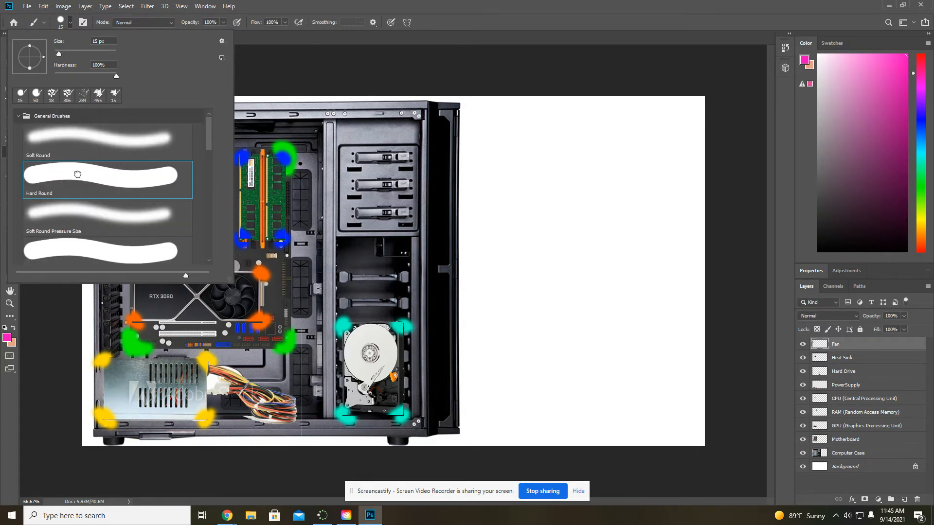
click(71, 22)
mouse_move(96, 144)
mouse_down()
mouse_move(95, 102)
mouse_move(107, 97)
mouse_move(412, 107)
mouse_move(506, 123)
mouse_up()
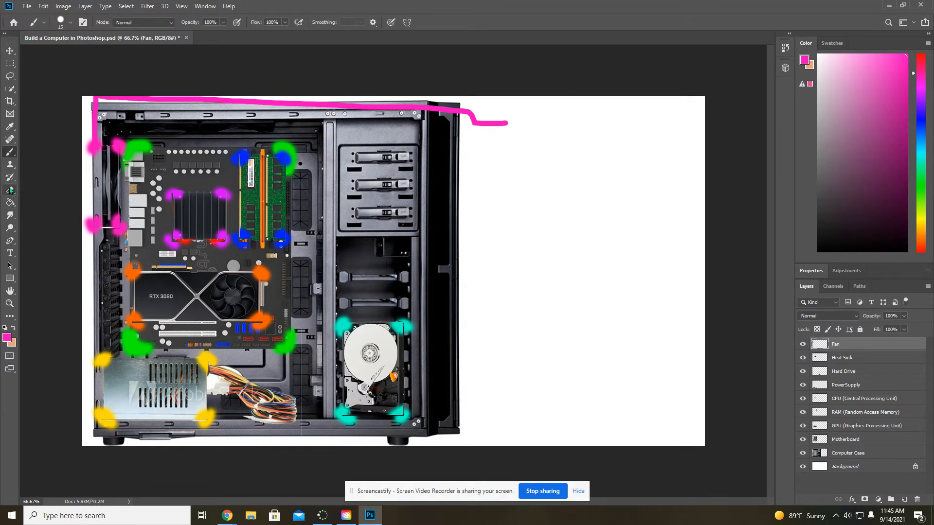
- Start a text line at the end of the pink line and set its font size to 16 pt
click(11, 254)
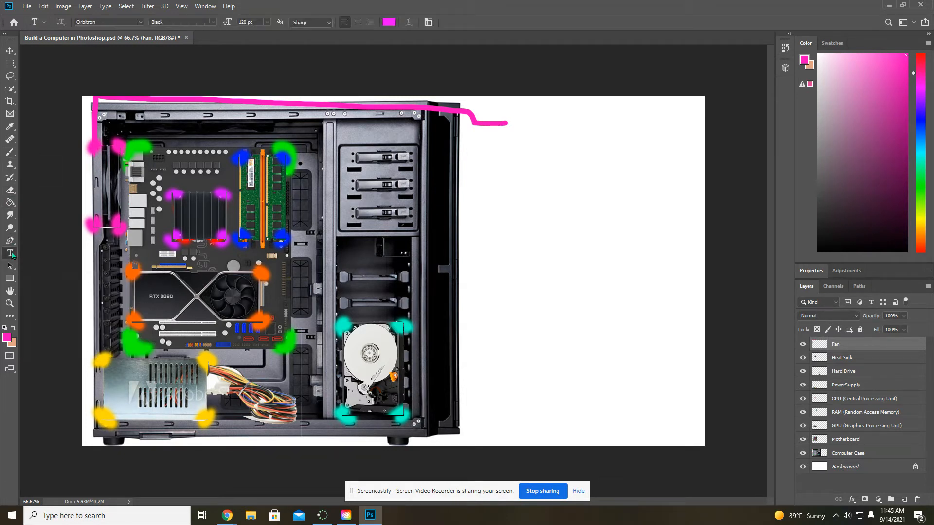
click(516, 121)
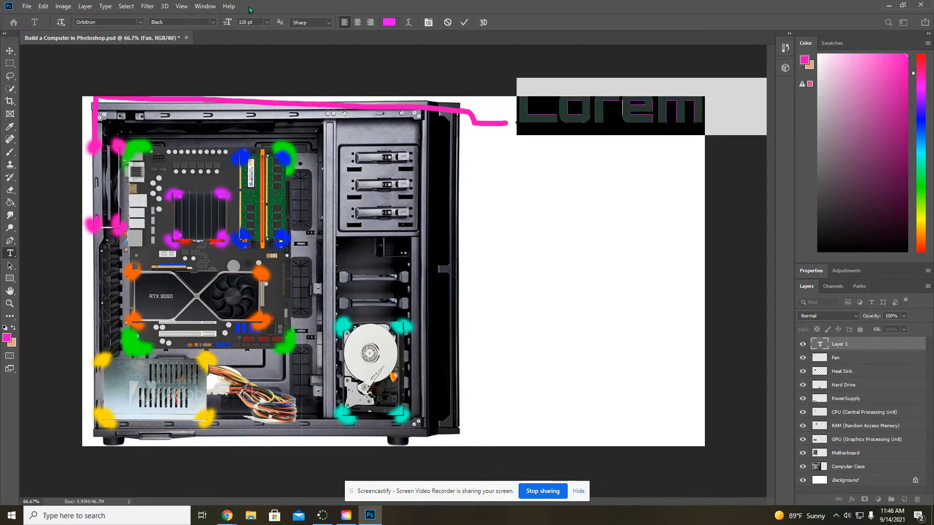
click(266, 22)
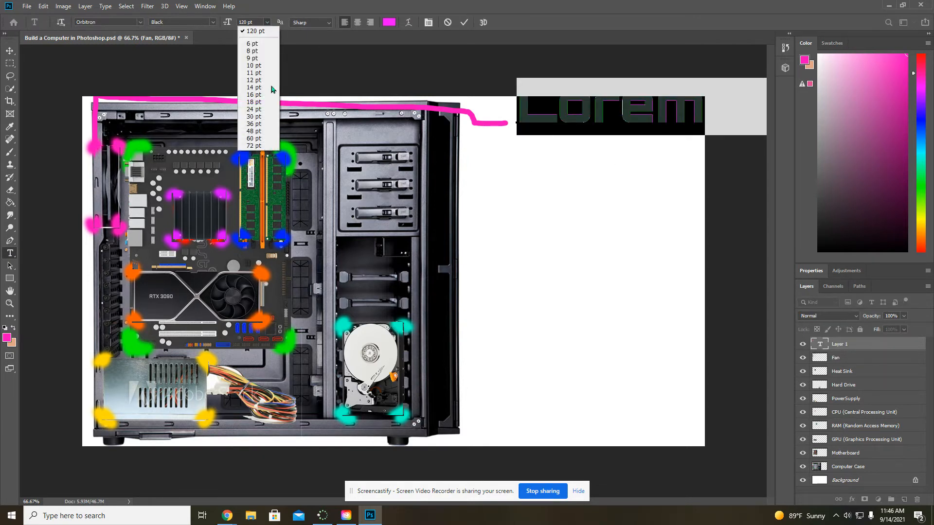
click(254, 73)
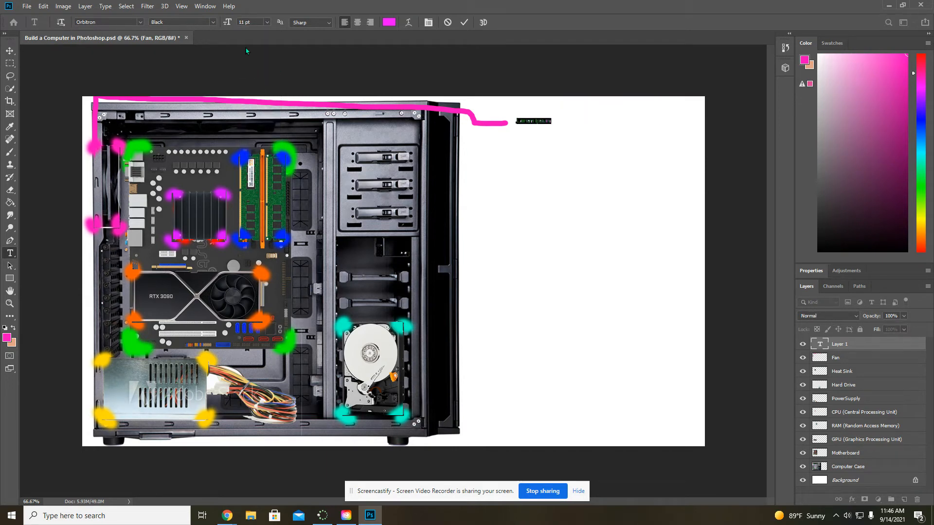
click(266, 22)
click(259, 95)
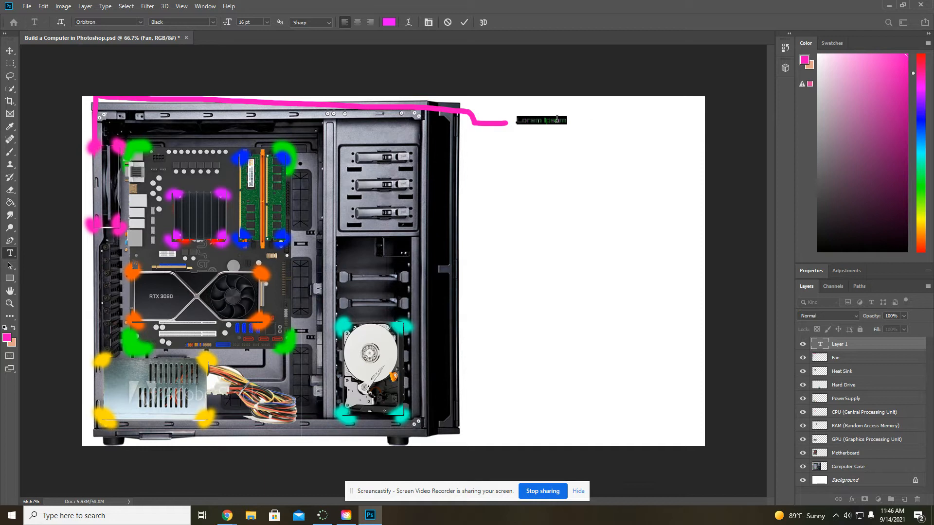
- Replace the placeholder text with "This is the fan - it keeps the computer cool"
key(BackSpace)
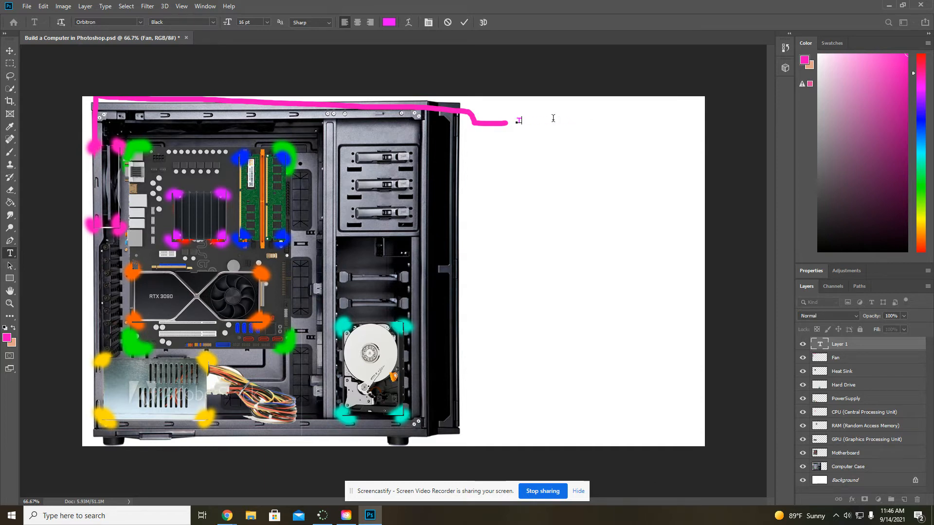
text(This is the fan)
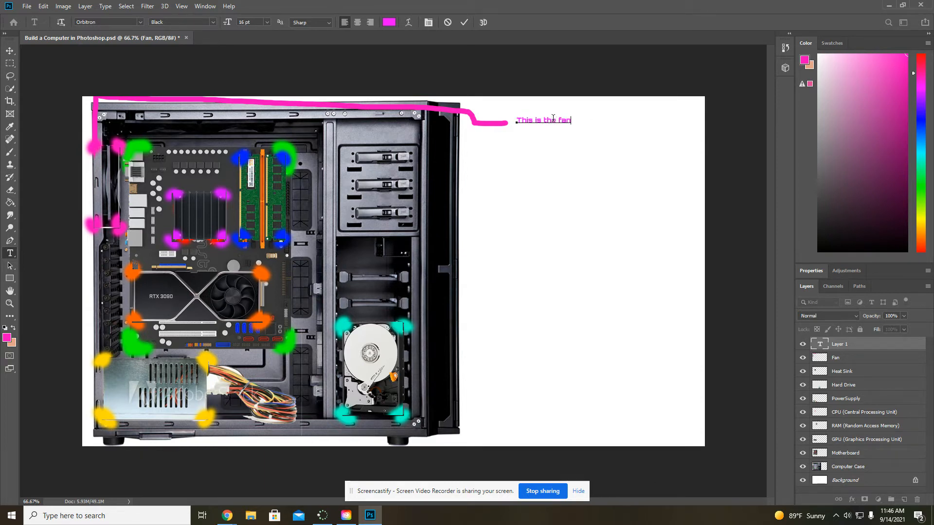
text( - it keeps the )
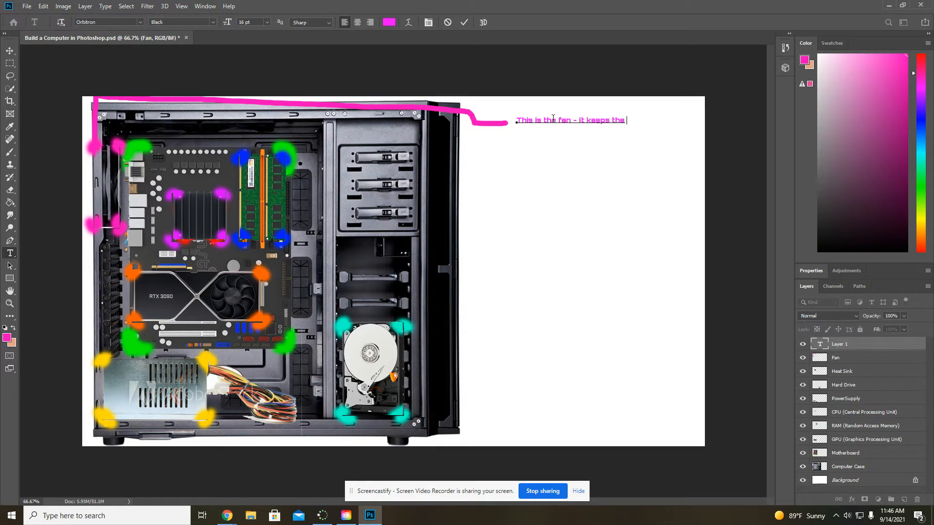
text(computer cool)
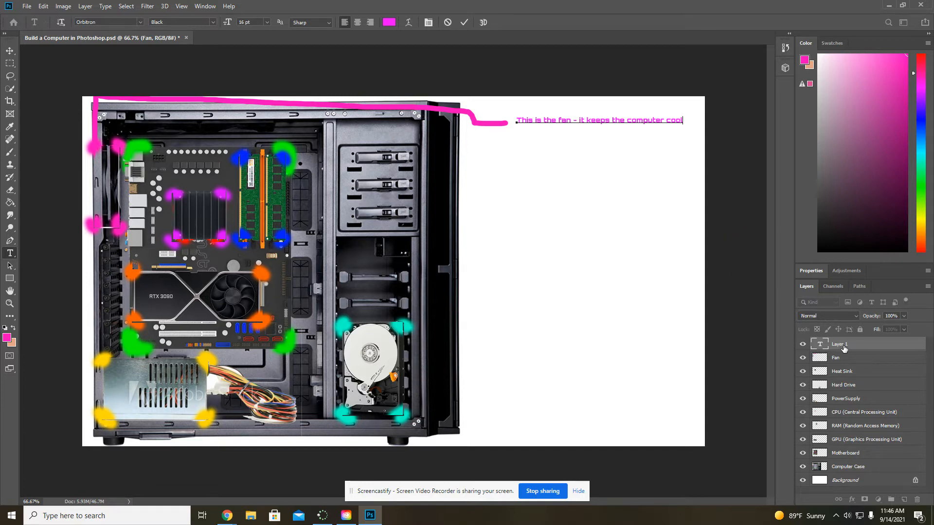
- Rename the new text layer as "Fan Text"
click(842, 344)
double_click(842, 344)
text(Fan)
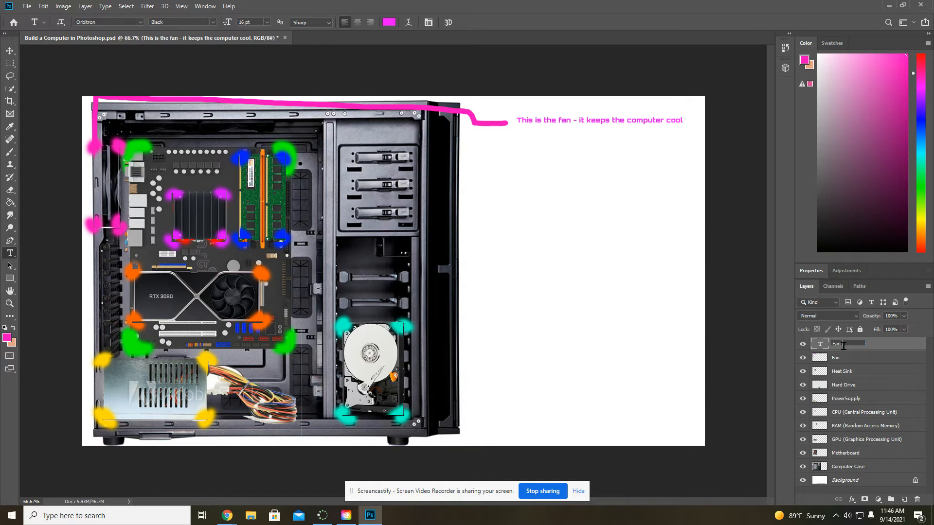
text( Text)
key(Return)
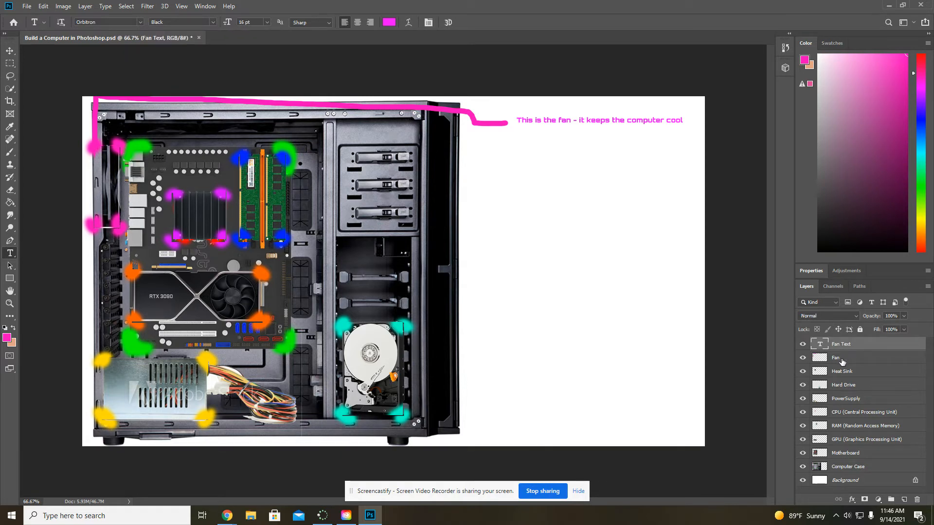
- Select the Heat Sink layer and sample the purple of its corner mark as the foreground color
click(846, 373)
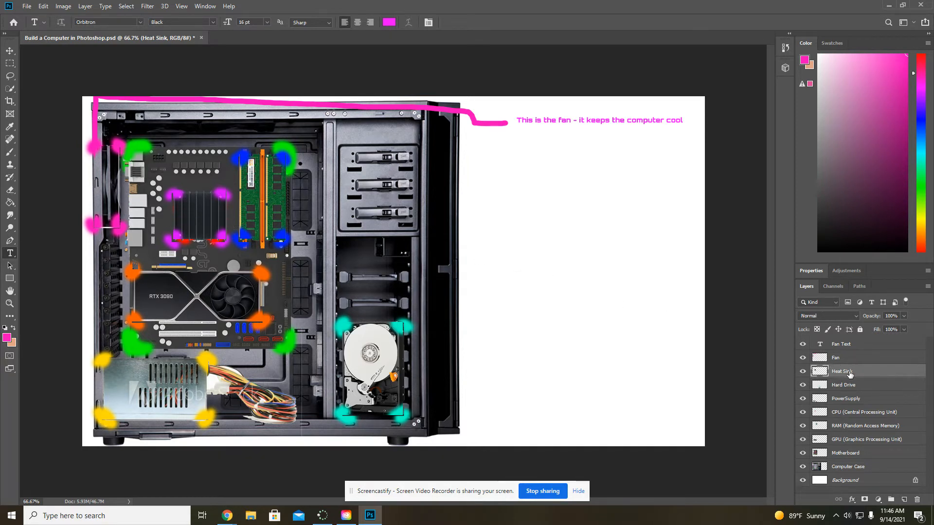
key(ctrl+t)
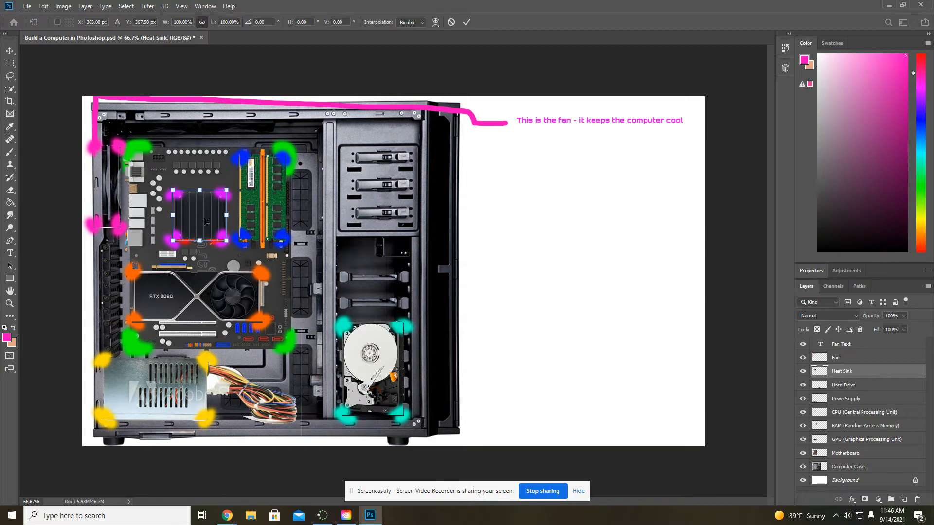
key(Return)
key(t)
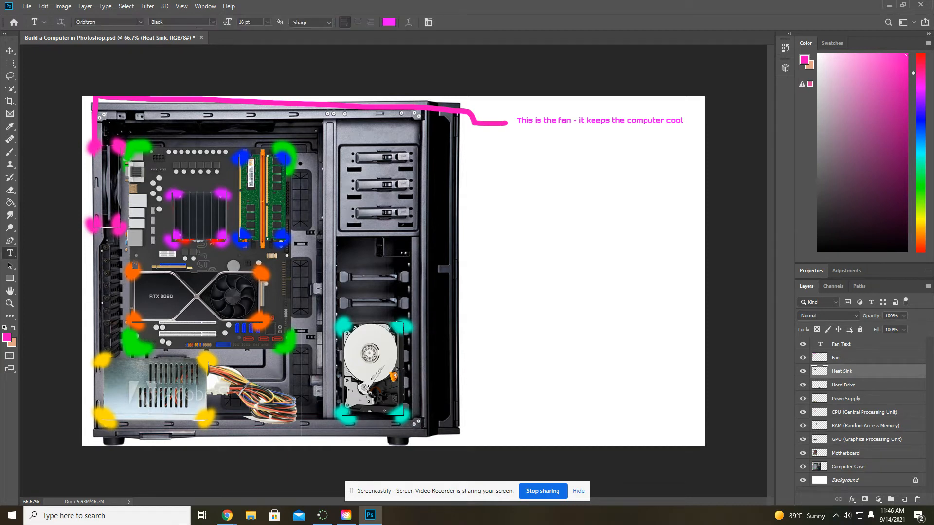
click(9, 152)
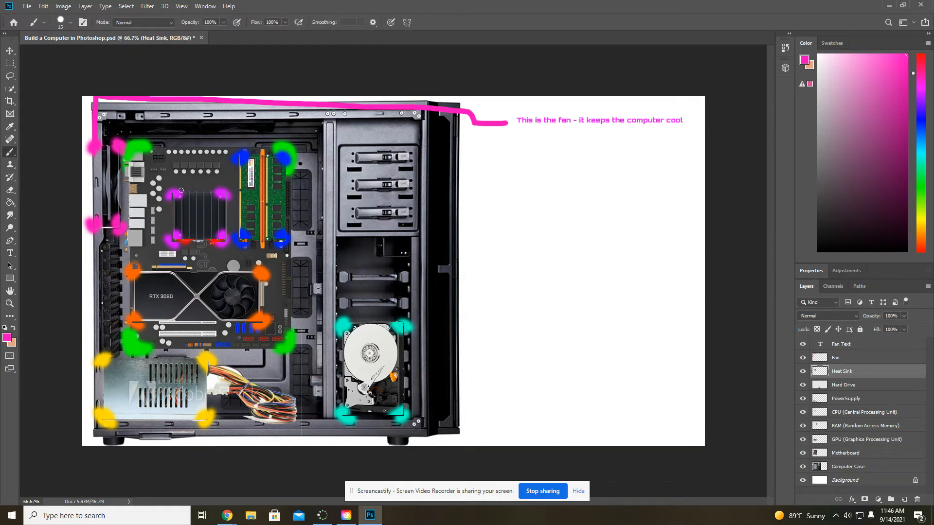
click(10, 127)
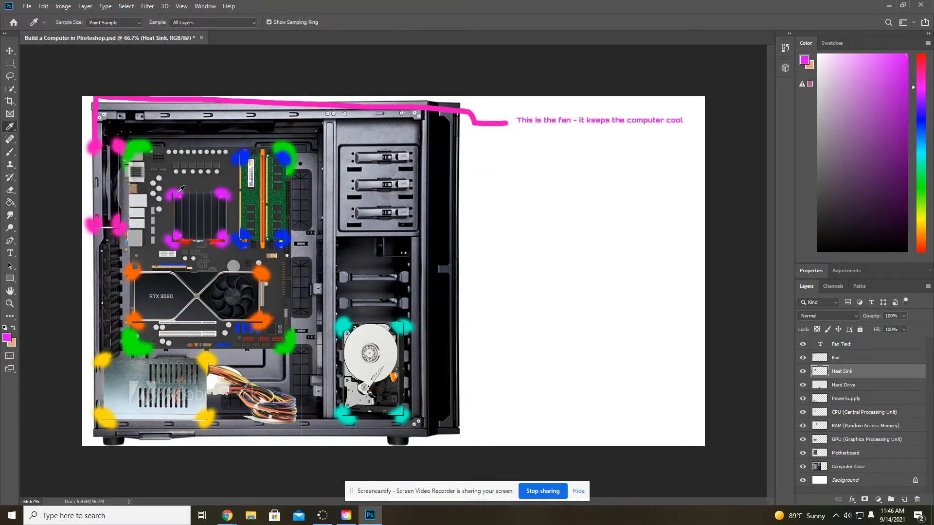
- Paint a purple brush line from the heat sink's upper-left corner mark to the blank area just below the fan label
click(178, 191)
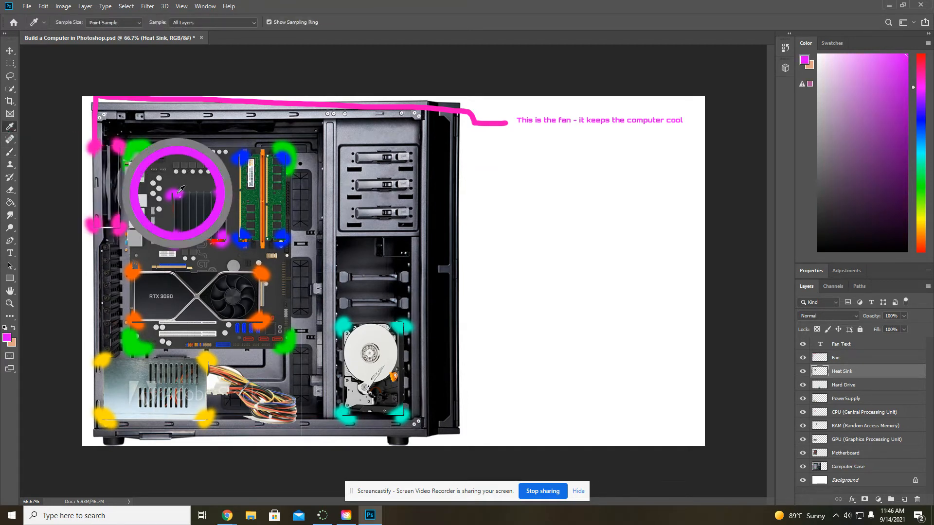
click(12, 153)
mouse_move(175, 194)
mouse_down()
mouse_move(176, 118)
mouse_move(350, 117)
mouse_move(507, 139)
mouse_up()
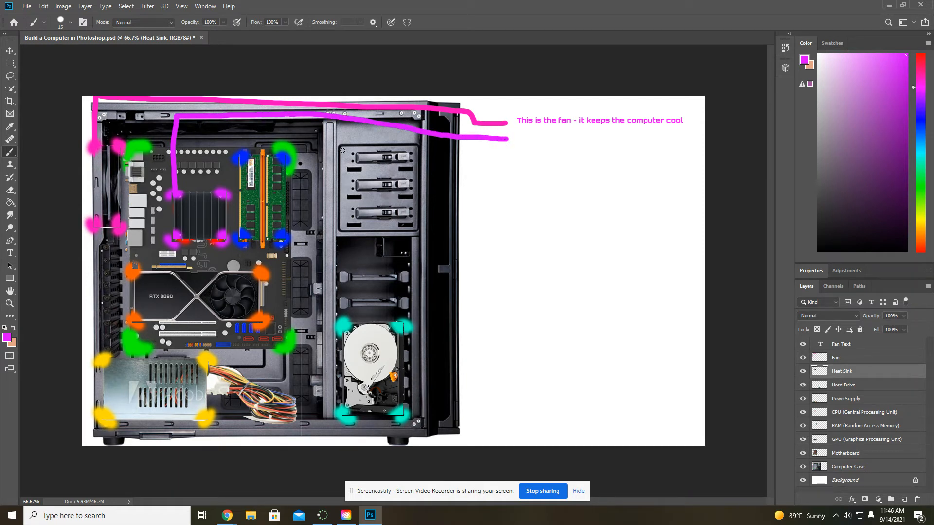
- Add the text "This is the heat sink - it keeps heat away from the processor" at the end of the purple line
click(9, 253)
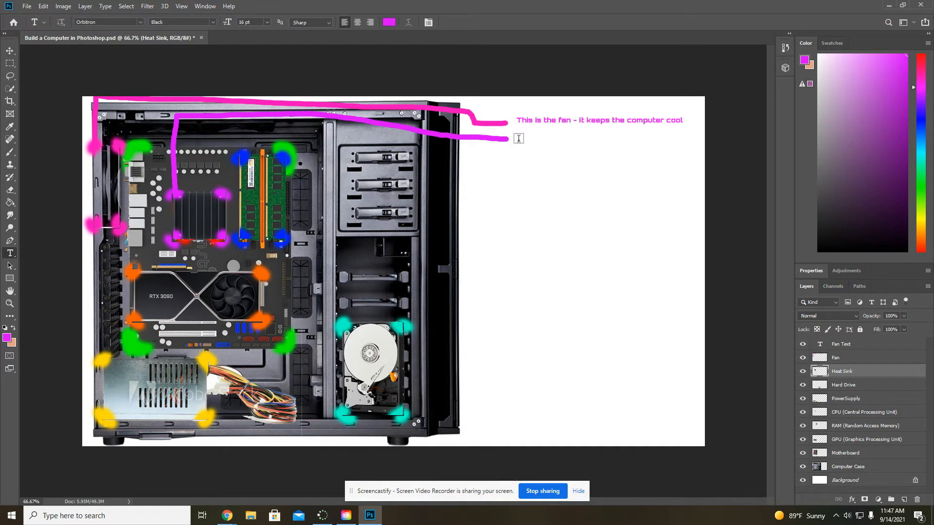
click(518, 139)
key(BackSpace)
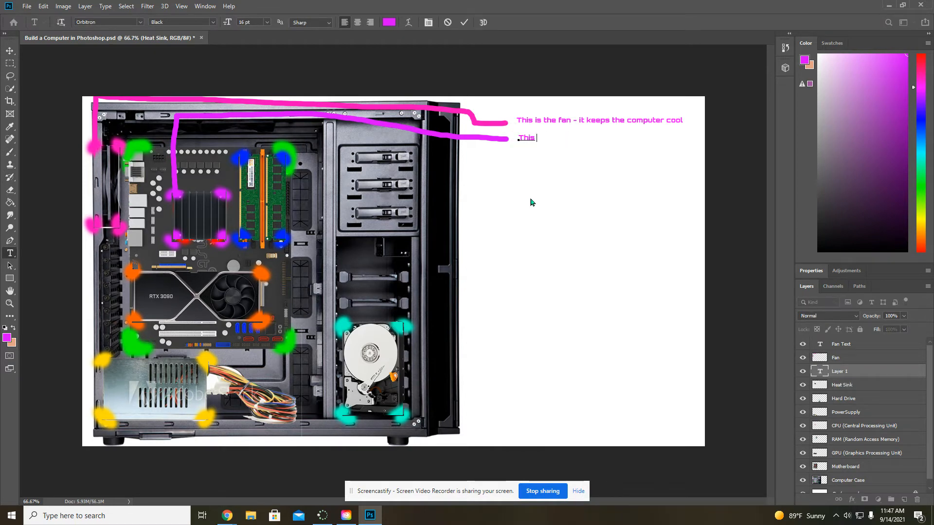
text(This is the heat sink - it kee)
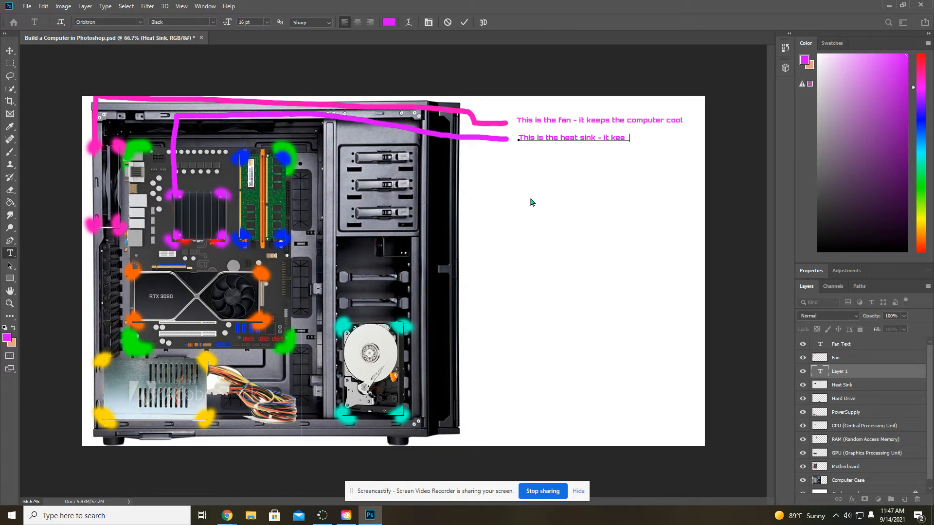
text(ps)
key(BackSpace)
text(t away fr)
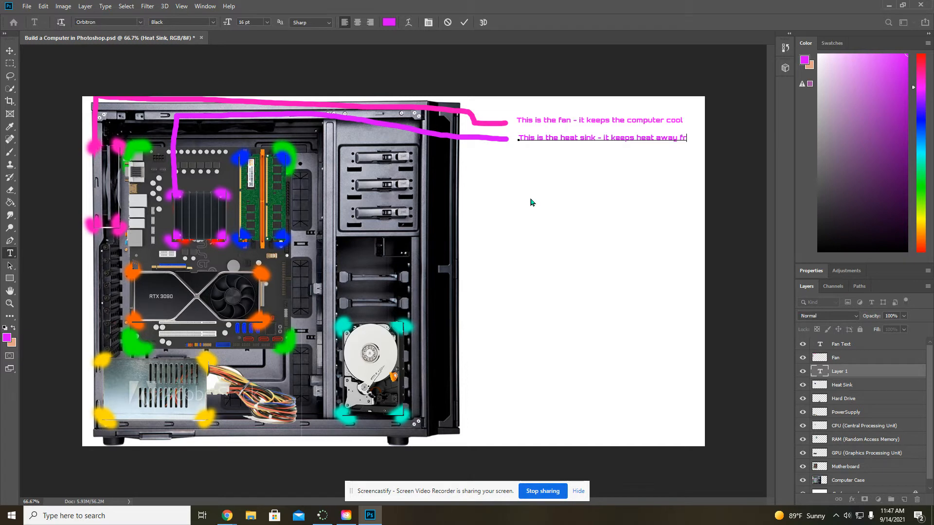
text(om the mo)
text(m)
key(BackSpace)
text(m)
text(e processor)
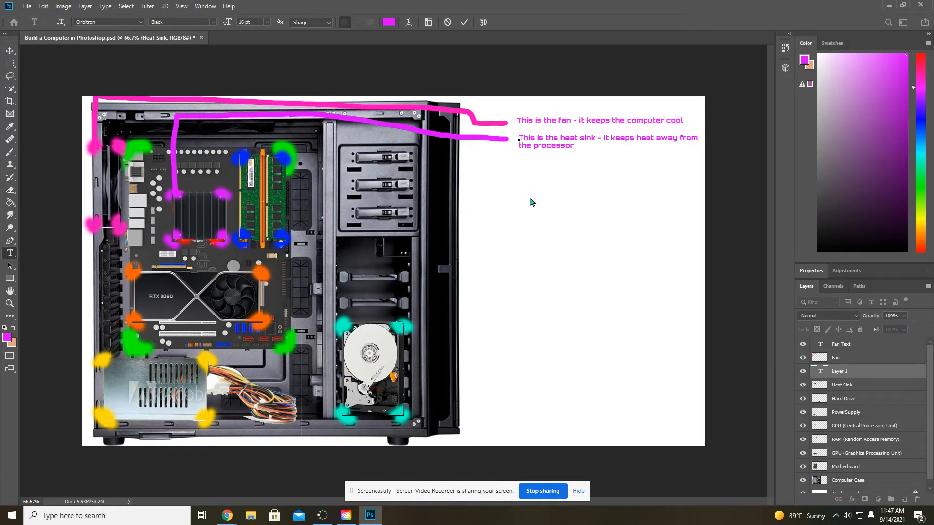
- On the Hard Drive layer, sample the teal corner mark and paint a line from it to the blank area below the heat sink label
click(846, 403)
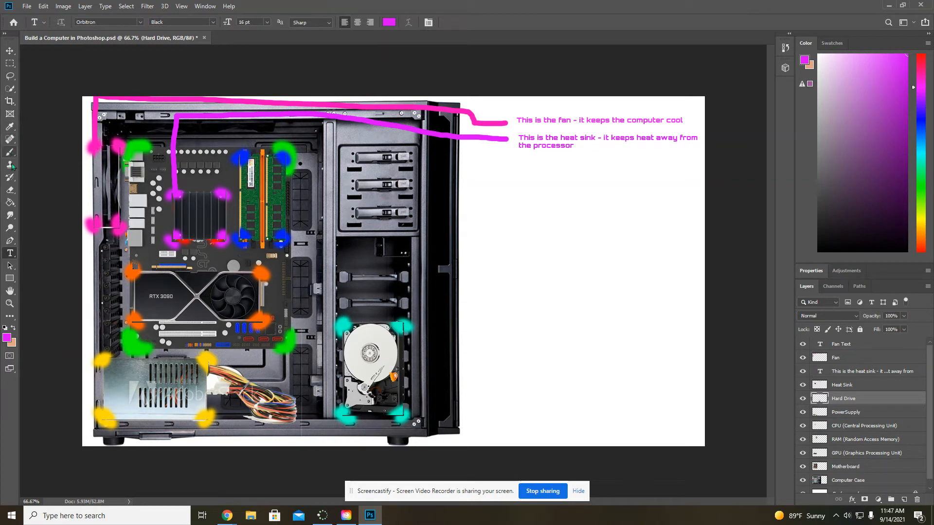
click(11, 128)
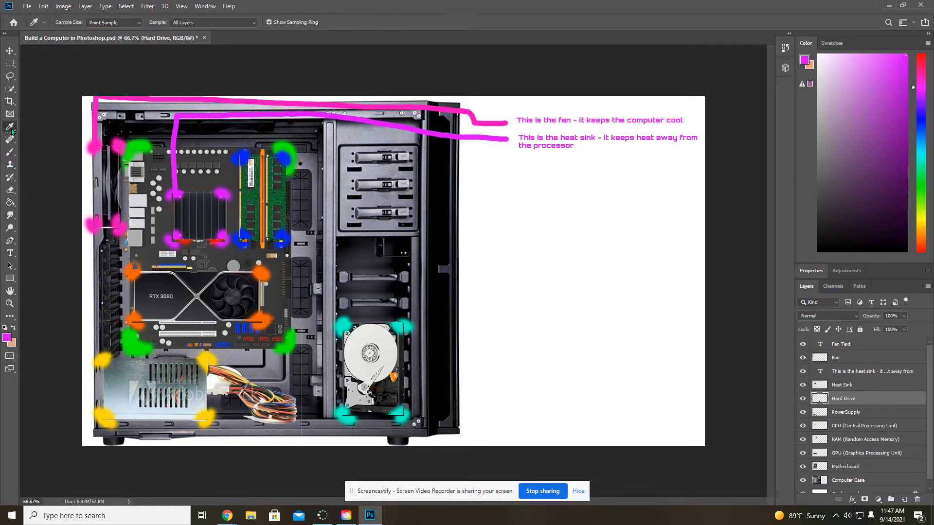
click(403, 321)
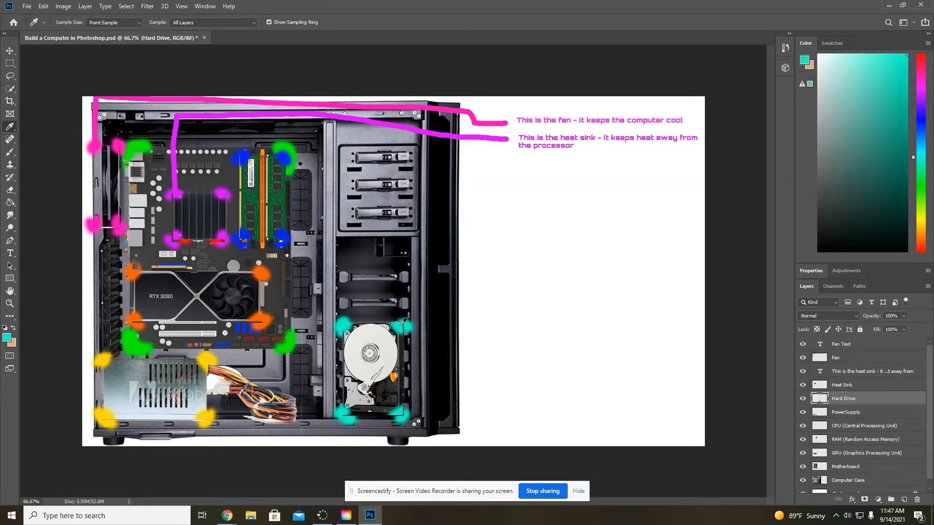
click(10, 152)
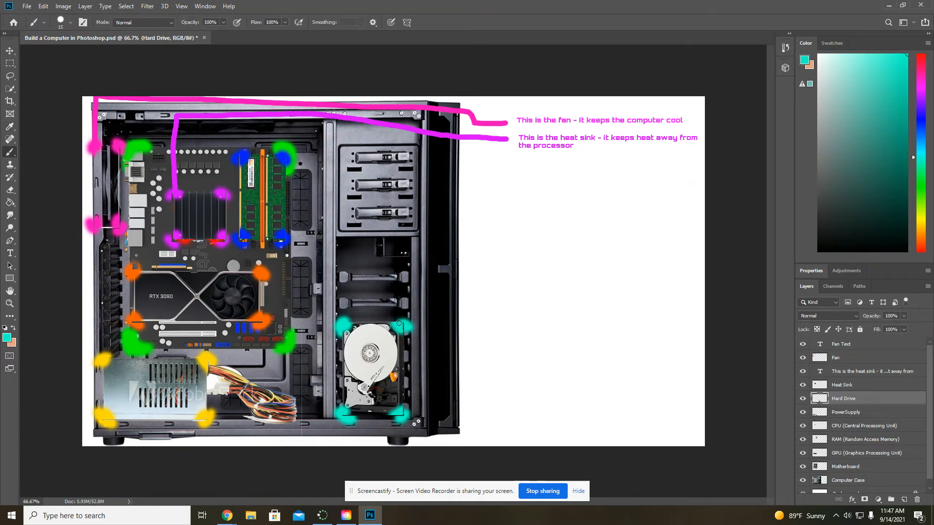
mouse_move(399, 324)
mouse_down()
mouse_move(400, 151)
mouse_move(512, 163)
mouse_up()
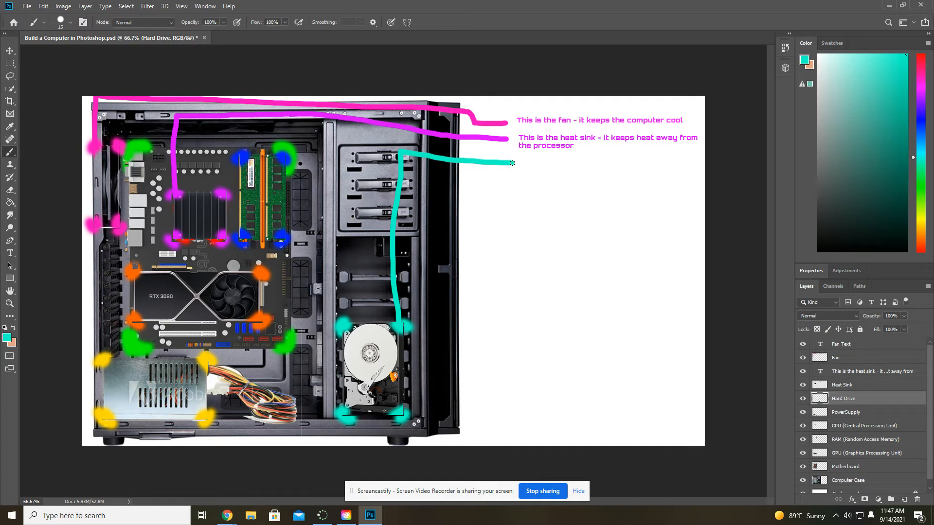
- Add the text "This is the harddrive - it stores all your files" at the end of the teal line
click(9, 253)
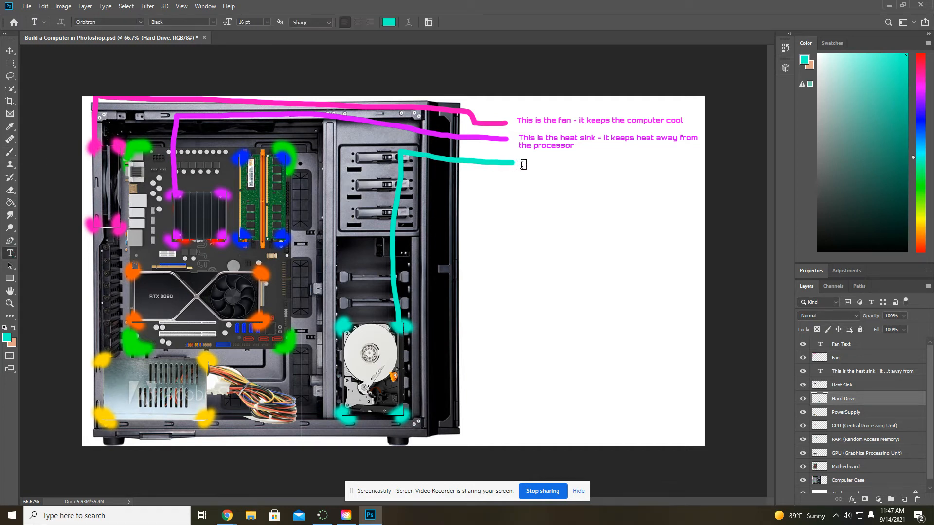
click(522, 166)
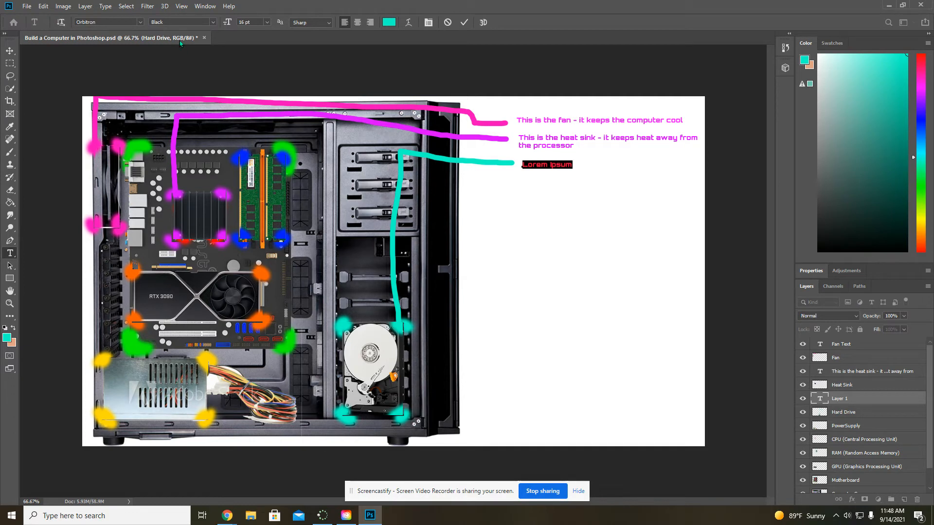
click(140, 22)
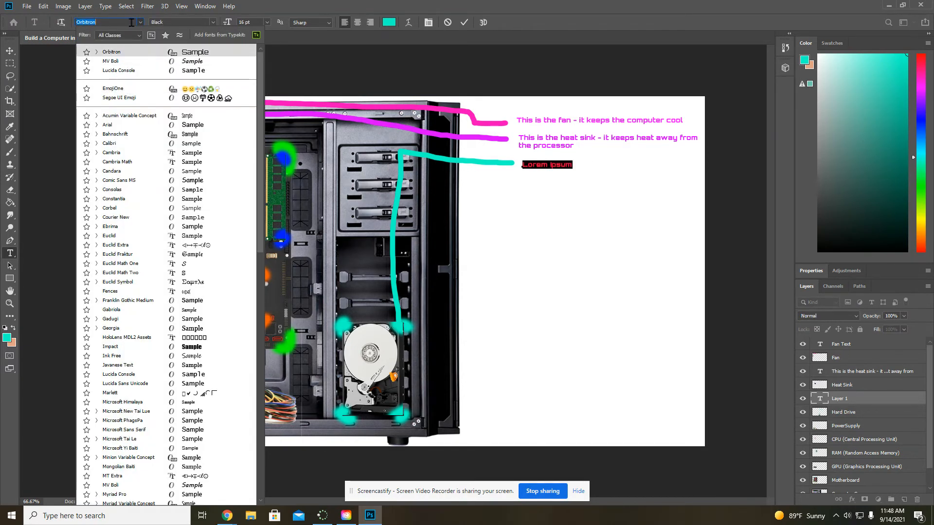
click(140, 23)
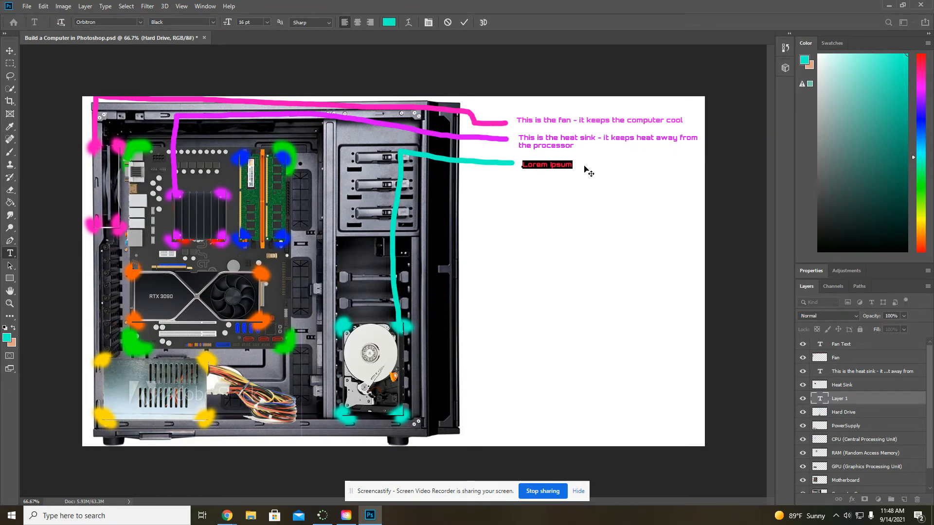
key(BackSpace)
text(Th)
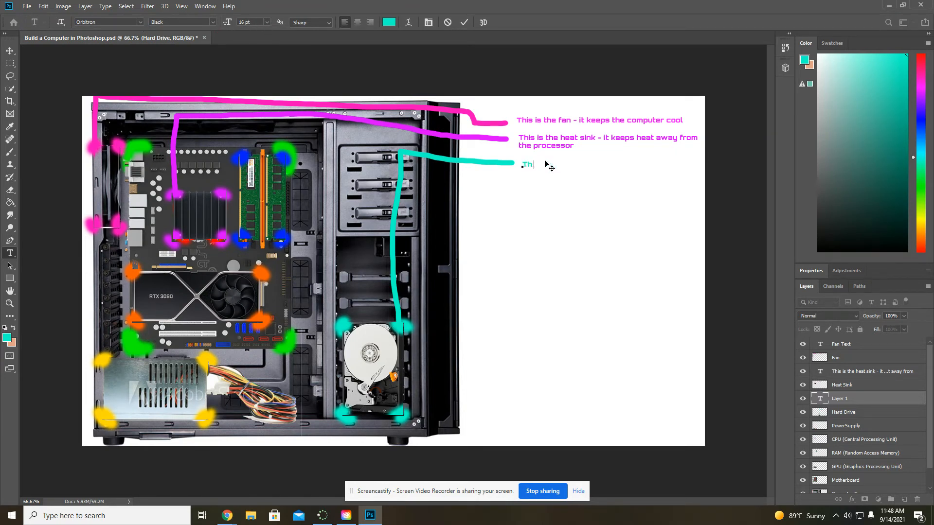
text(is is the hearddrive - it stores)
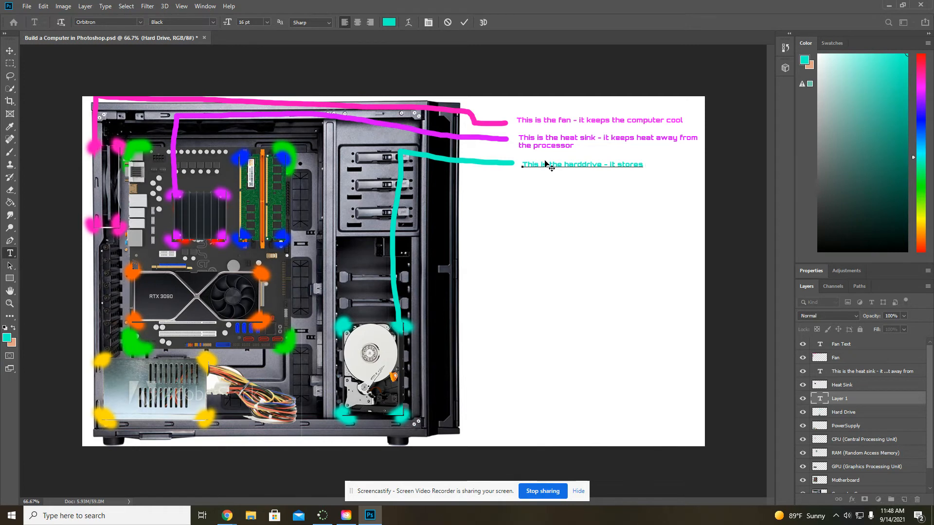
text( the comp)
key(BackSpace)
key(BackSpace)
key(BackSpace)
key(BackSpace)
key(BackSpace)
key(BackSpace)
key(BackSpace)
text(all your files)
- On the PowerSupply layer, sample the yellow corner mark and paint a line from it to the blank area below the hard drive label
click(846, 426)
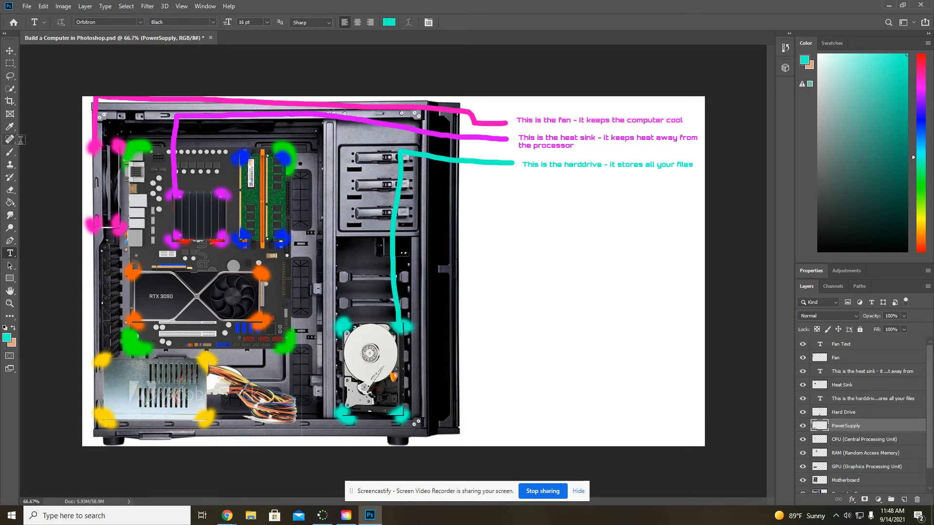
click(10, 128)
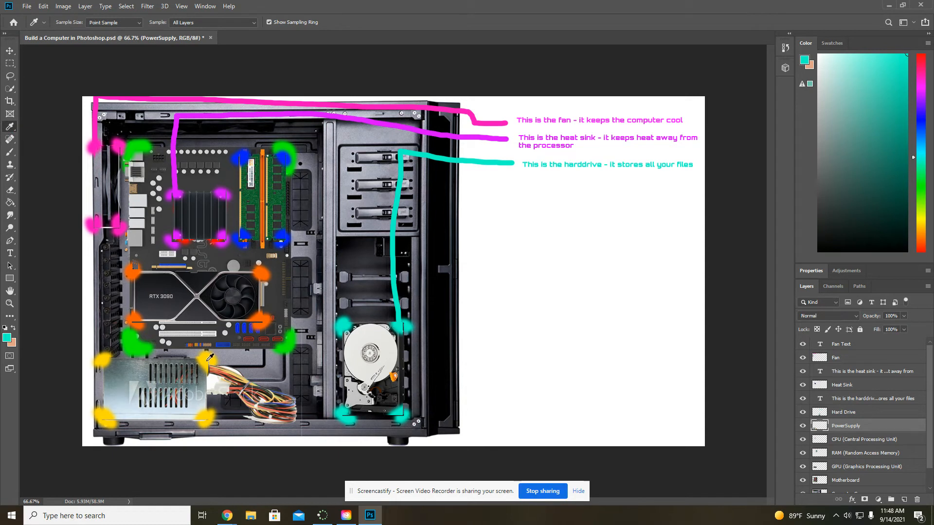
click(206, 360)
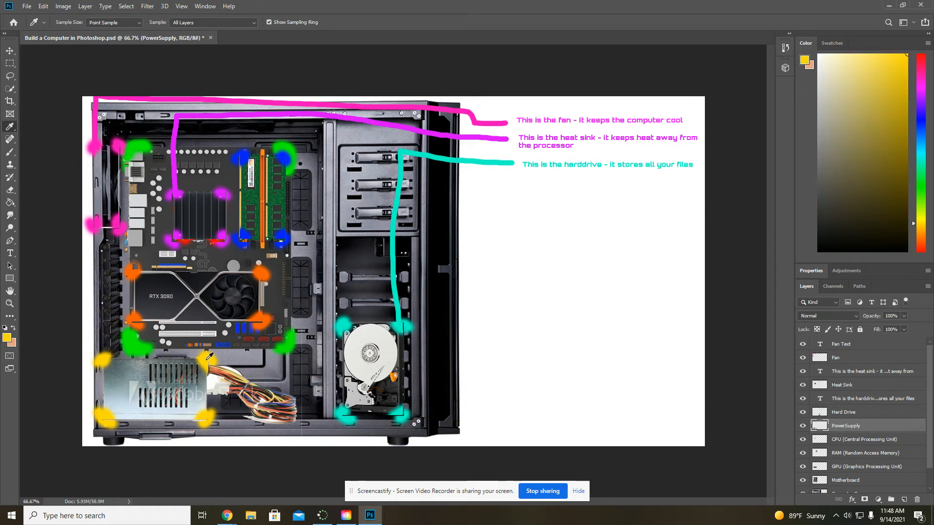
click(10, 152)
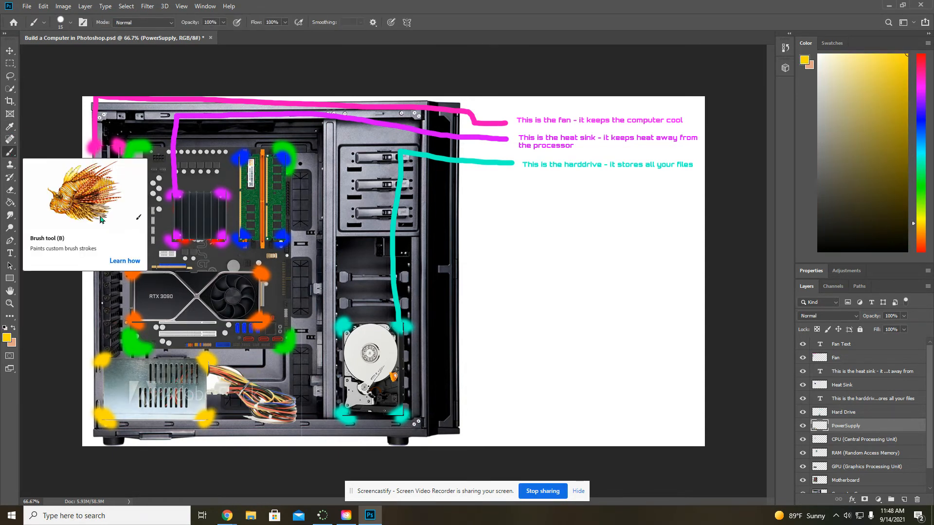
mouse_move(206, 359)
mouse_down()
mouse_move(319, 358)
mouse_move(322, 179)
mouse_move(387, 170)
mouse_move(509, 185)
mouse_up()
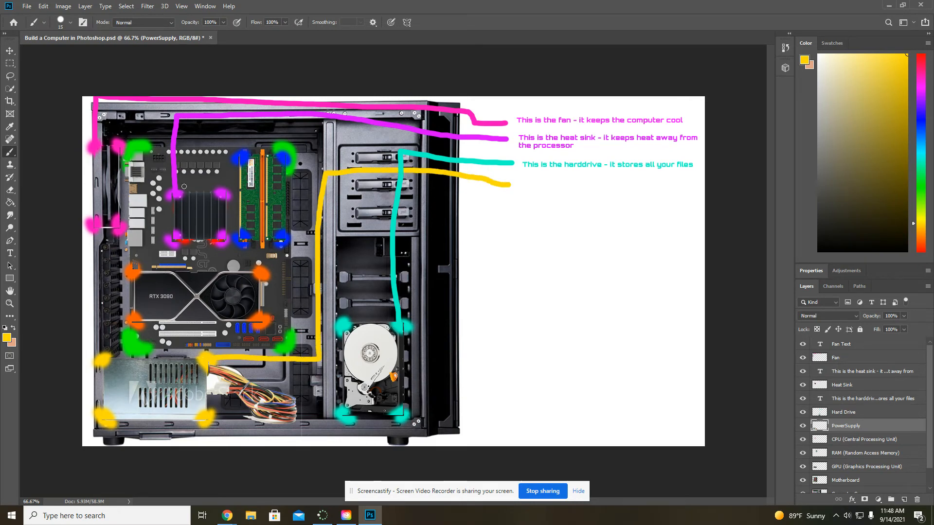
- Enter the text "This is the power supply - it supplies electricity to the com" at the end of the yellow line
click(10, 253)
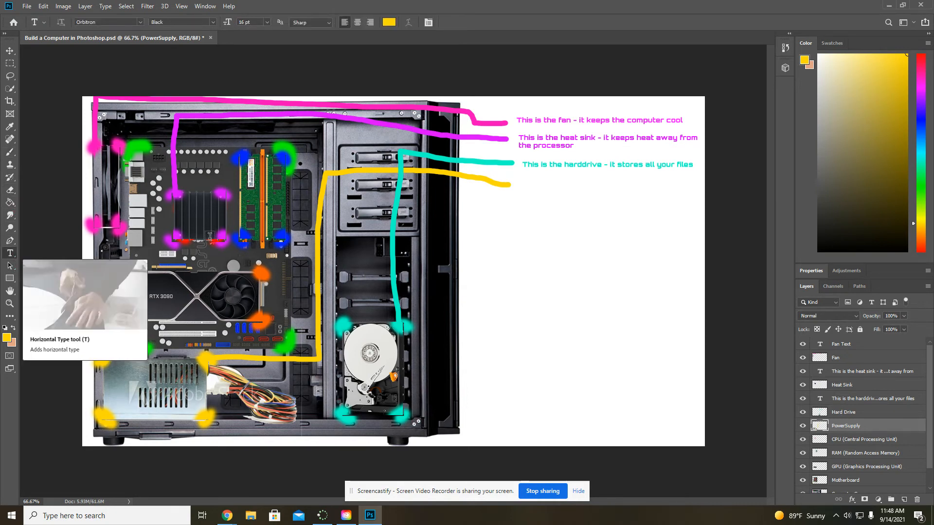
click(525, 187)
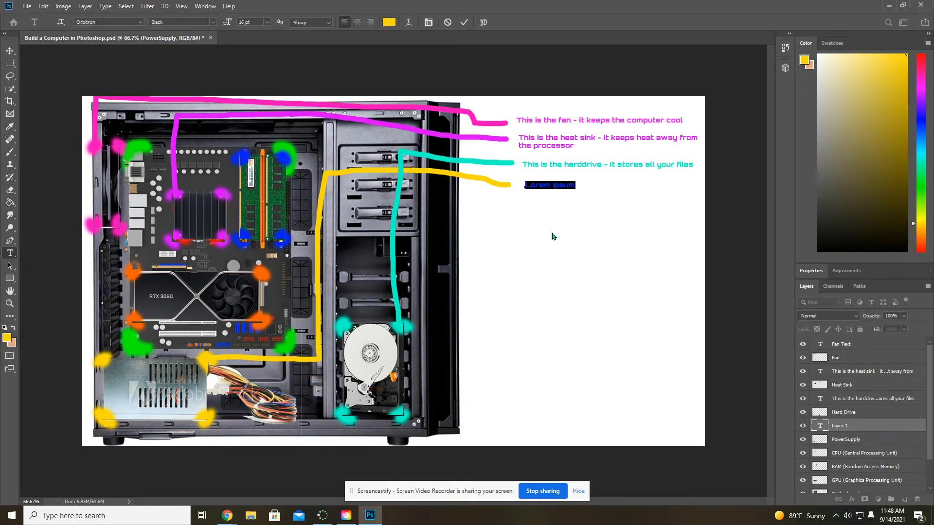
text(This )
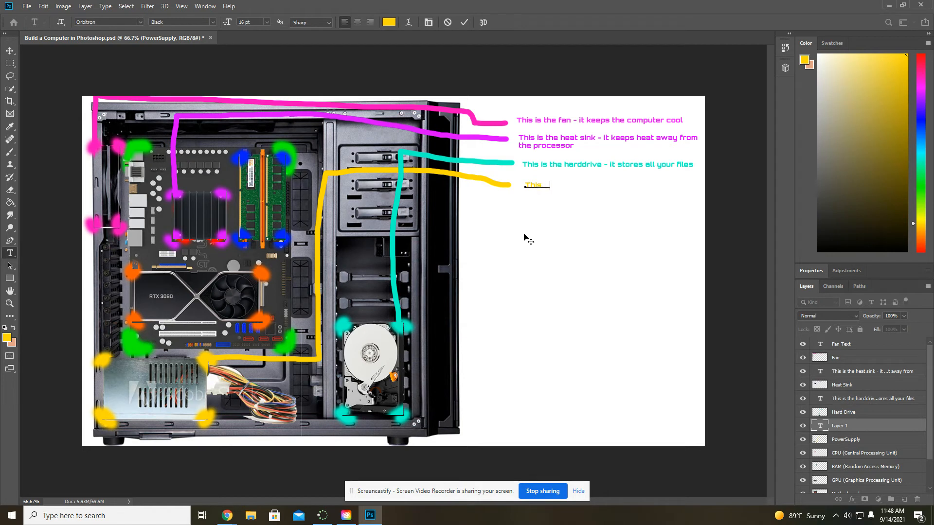
text(is the power supply - it su)
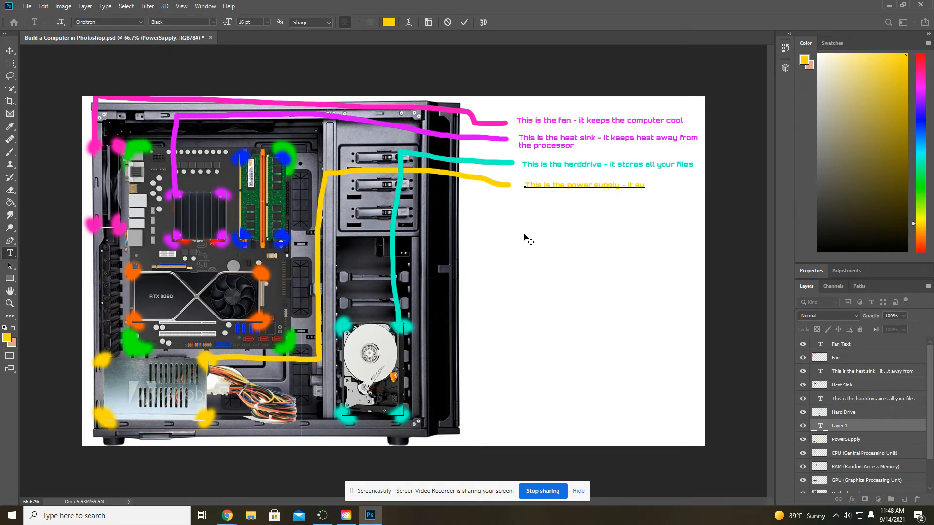
text(pplies elec)
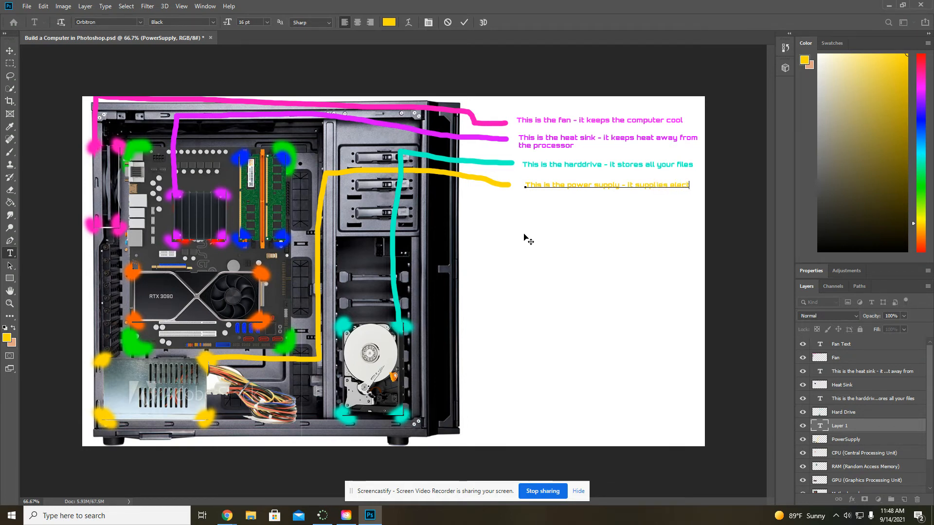
text(t)
text(ric)
text(to the com)
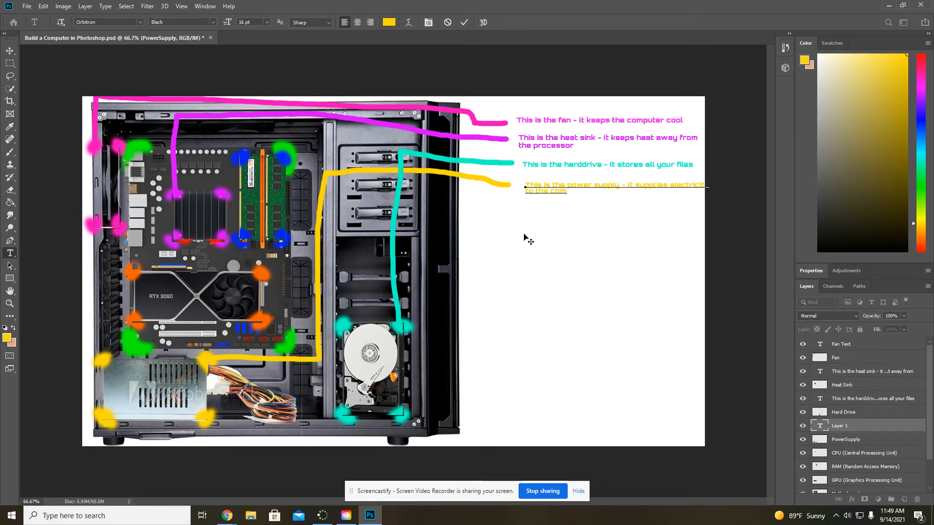